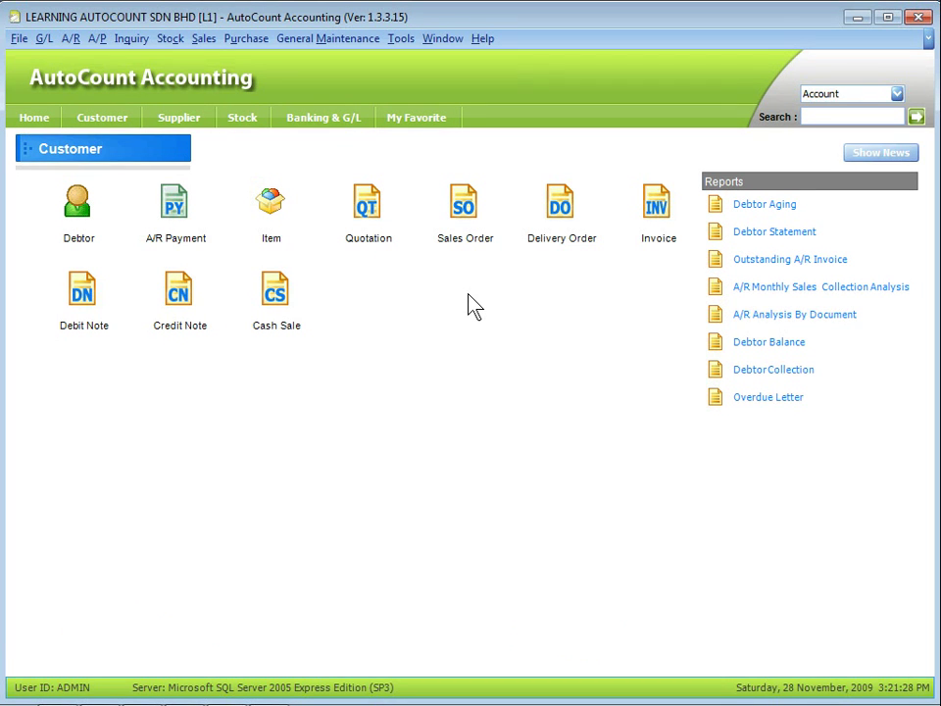
Step: Open the Sales Analysis by Document report and set the start of its date range to 01-07-2009
left_click(204, 38)
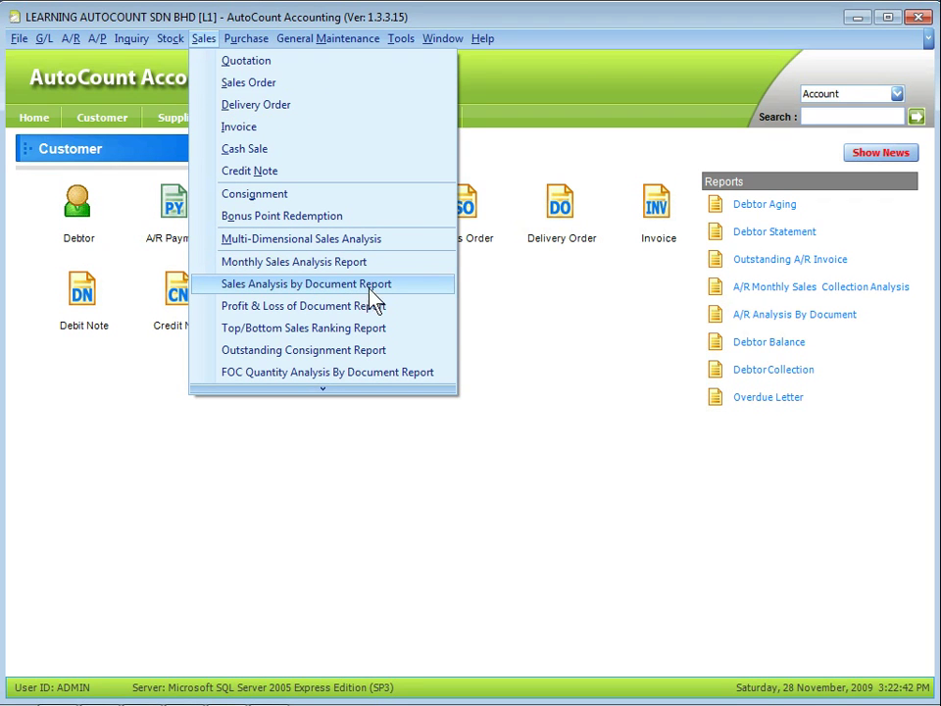
left_click(407, 288)
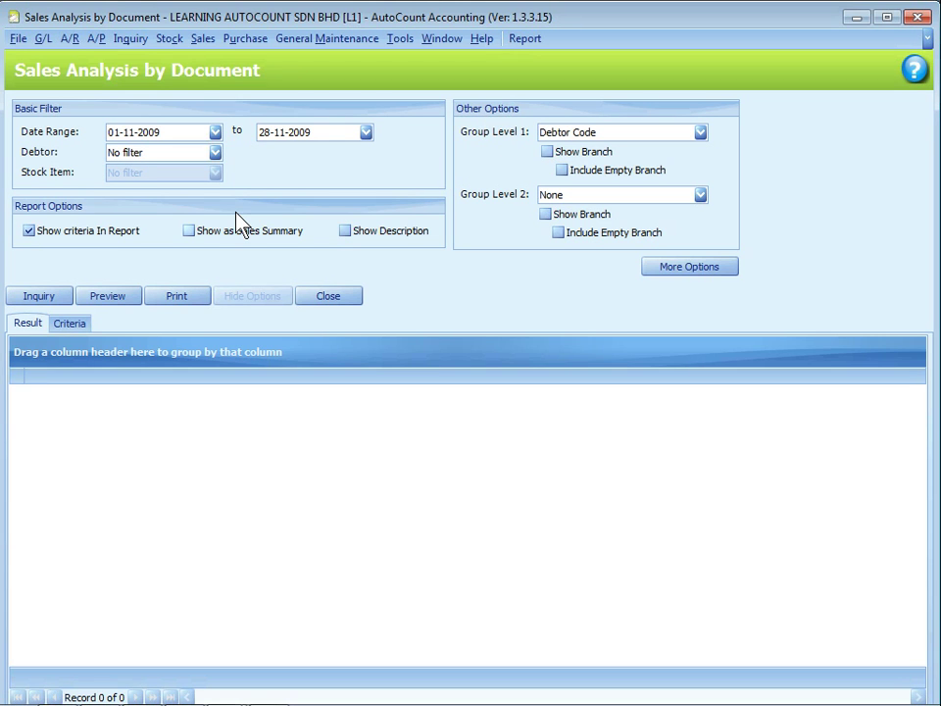
left_click(115, 133)
left_click(214, 131)
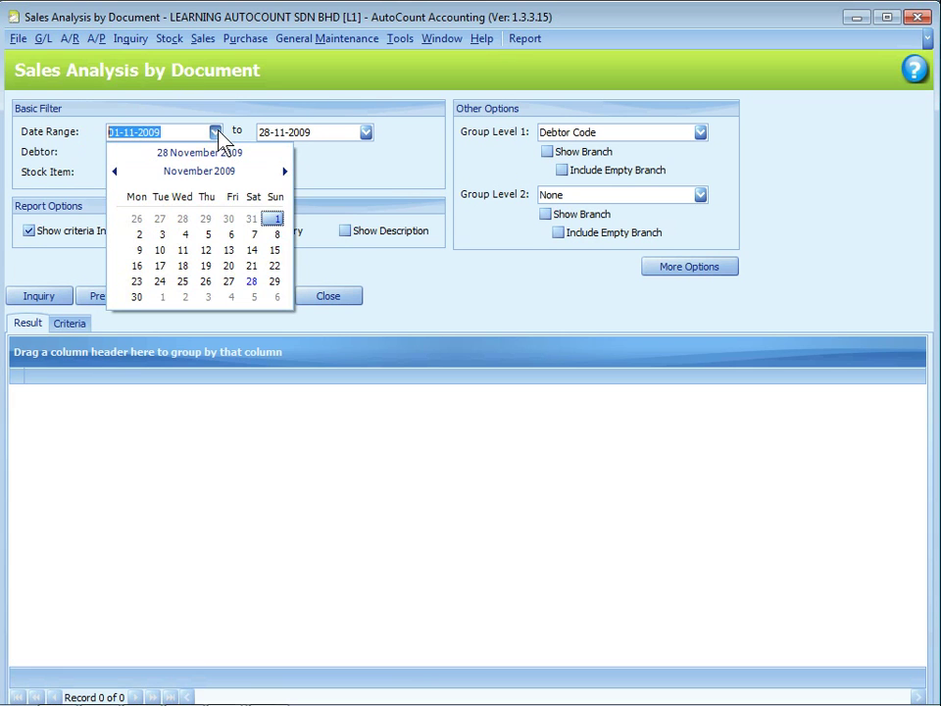
left_click(197, 174)
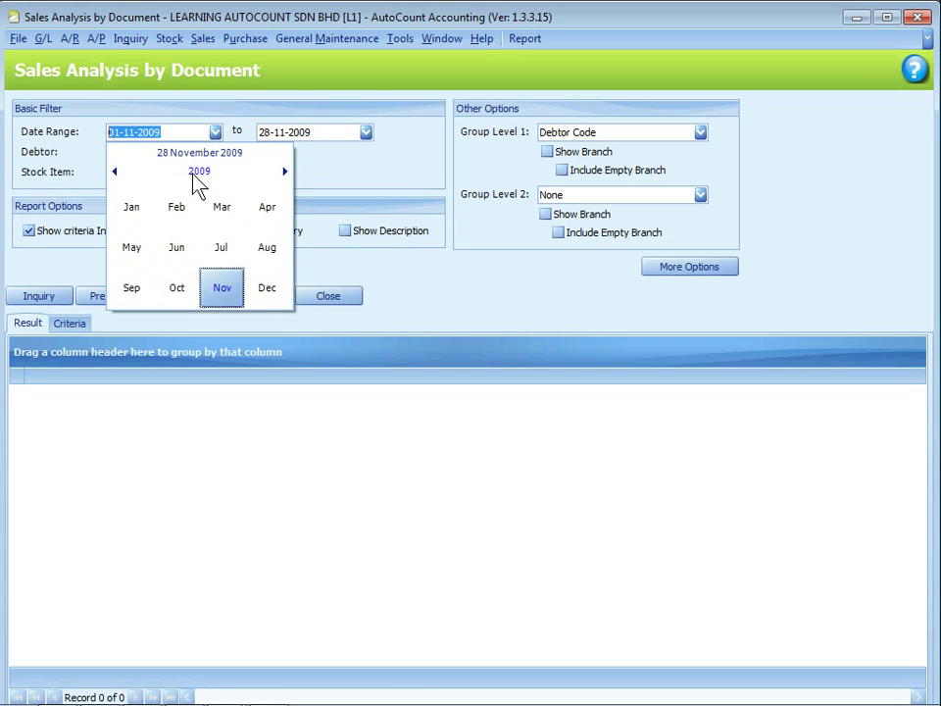
left_click(220, 252)
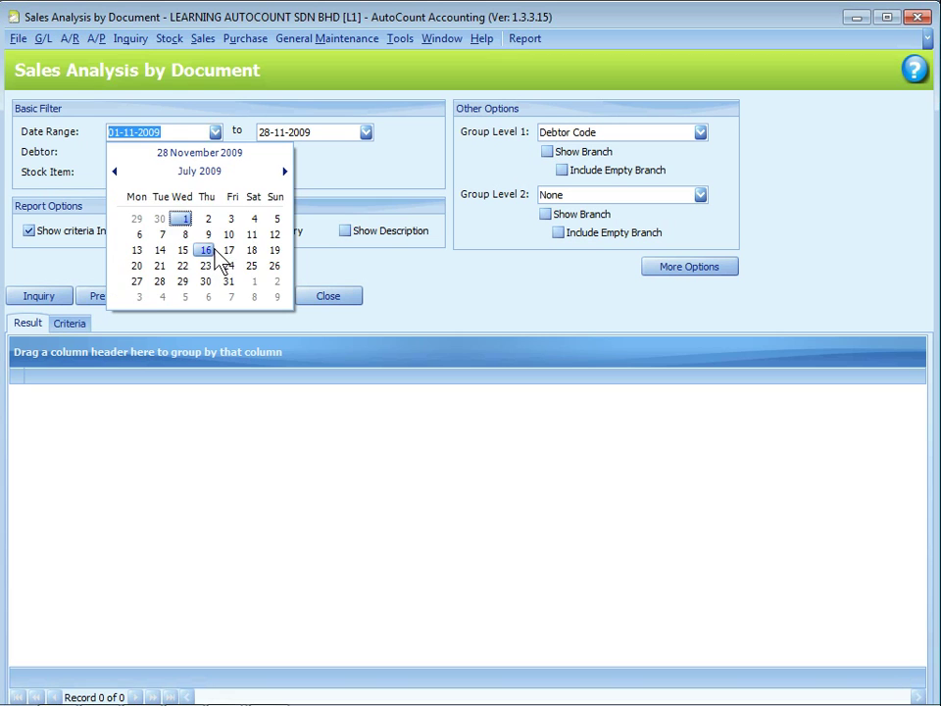
left_click(185, 218)
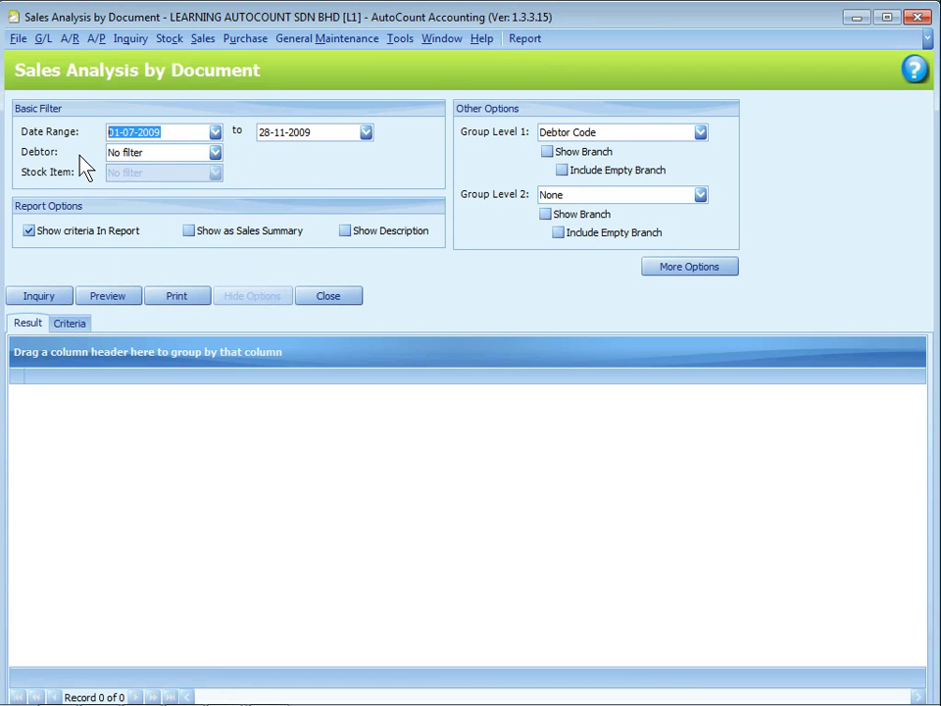
Step: Filter debtors by multi-select, choosing BEST PHONE SDN BHD, LGH ENTERPRISE and POWER UP MOBILE SOLUTION
left_click(215, 154)
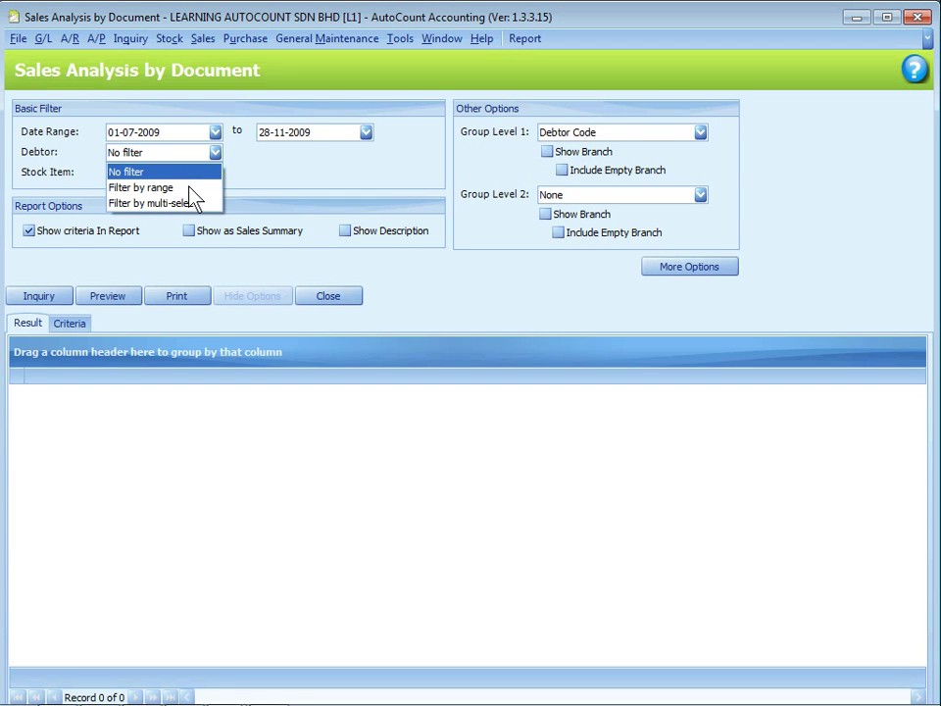
left_click(182, 187)
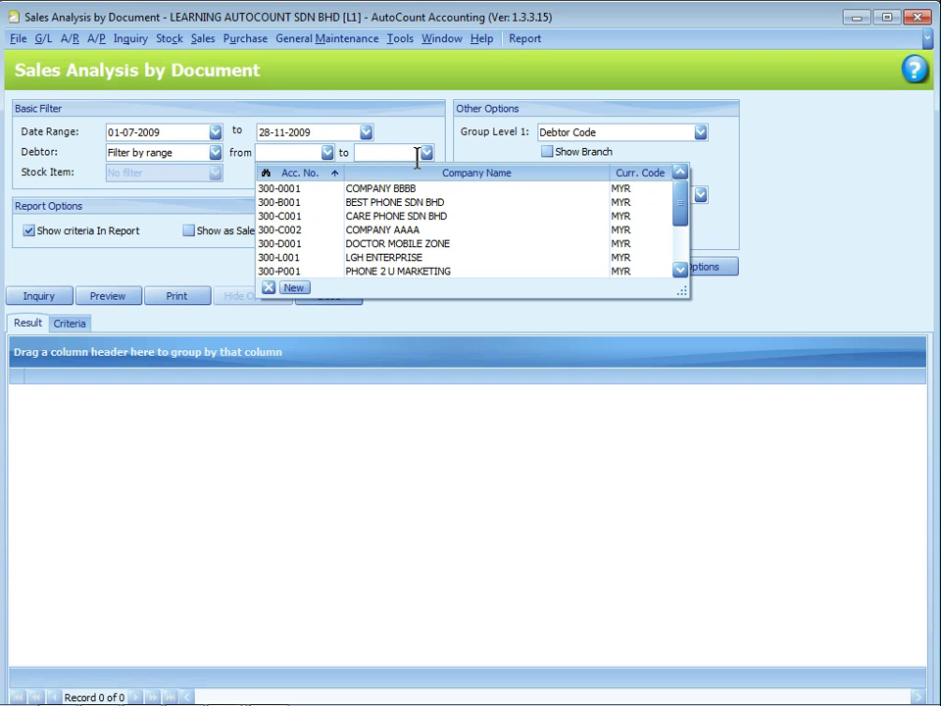
left_click(214, 153)
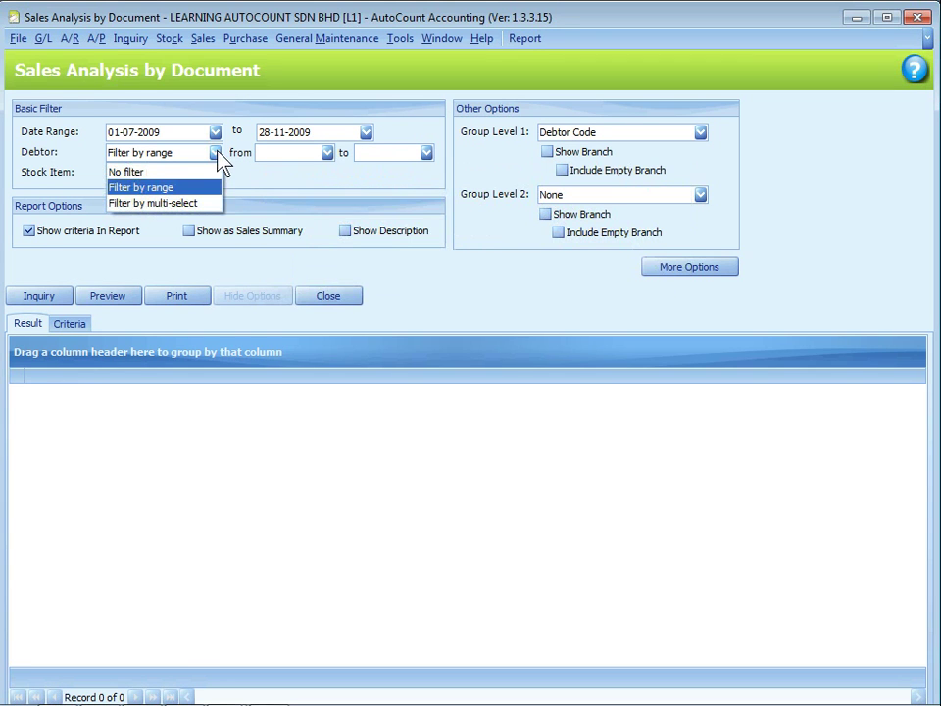
left_click(186, 203)
left_click(200, 278)
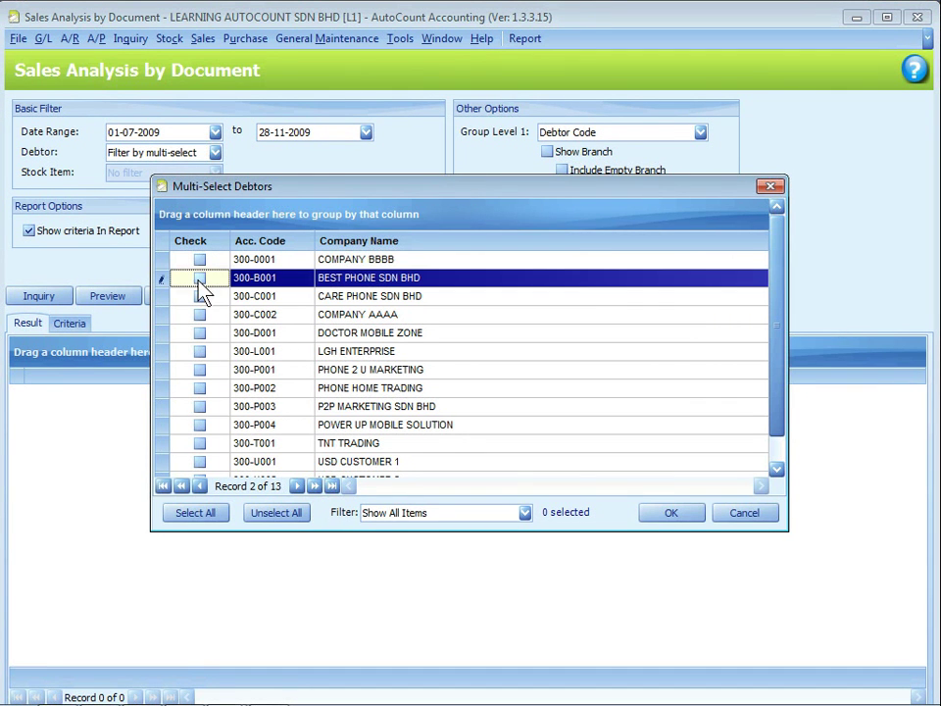
left_click(200, 351)
left_click(200, 425)
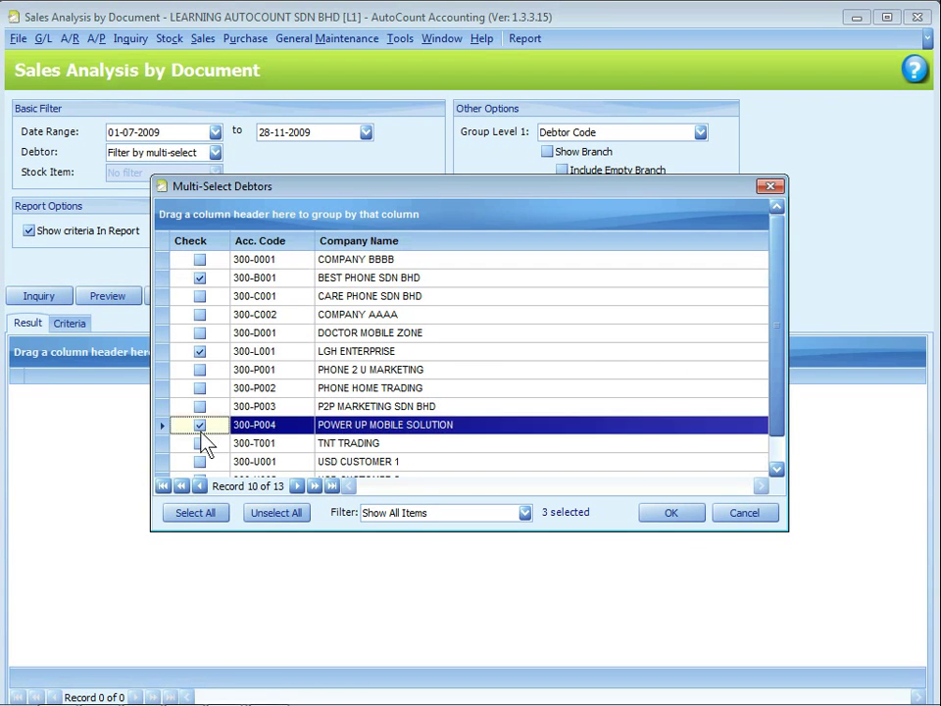
left_click(674, 517)
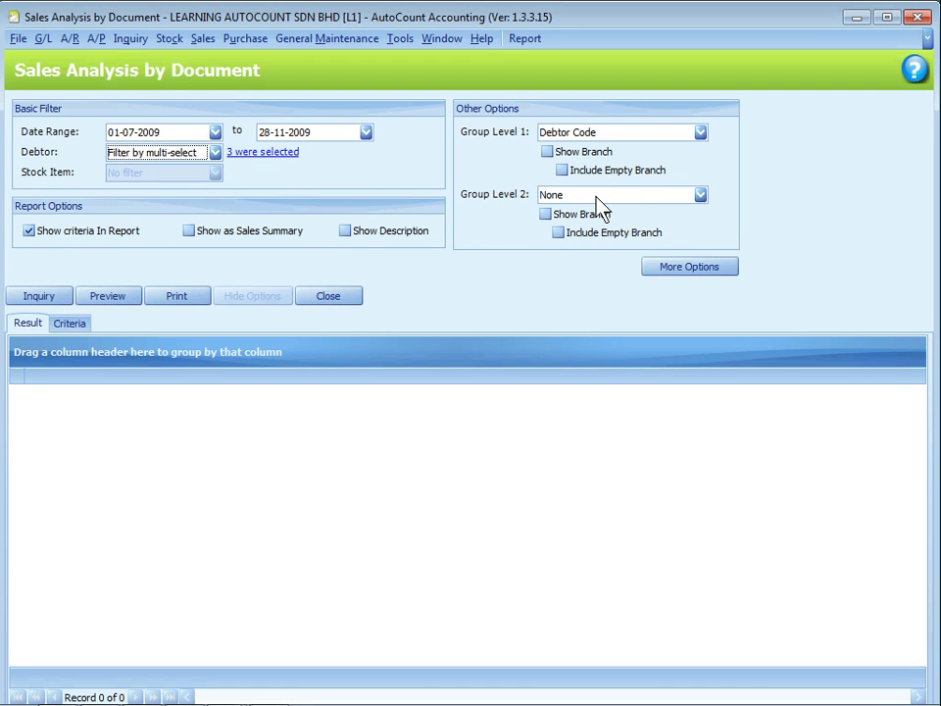
Step: Review the report's additional filter and document options, accept them as they are, and run the inquiry
key("Escape")
left_click(688, 266)
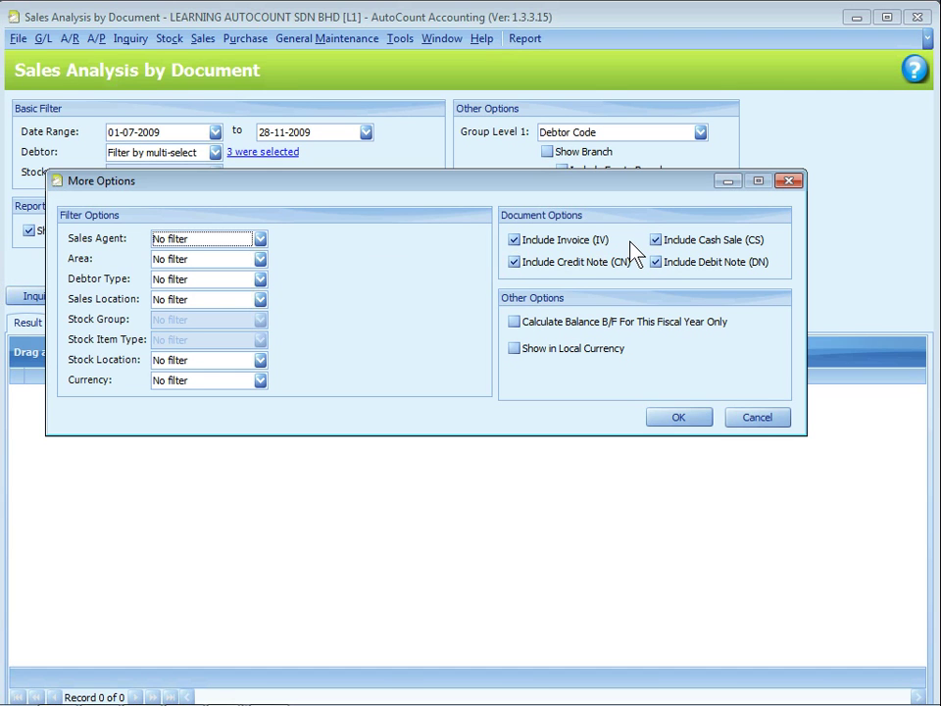
key("Return")
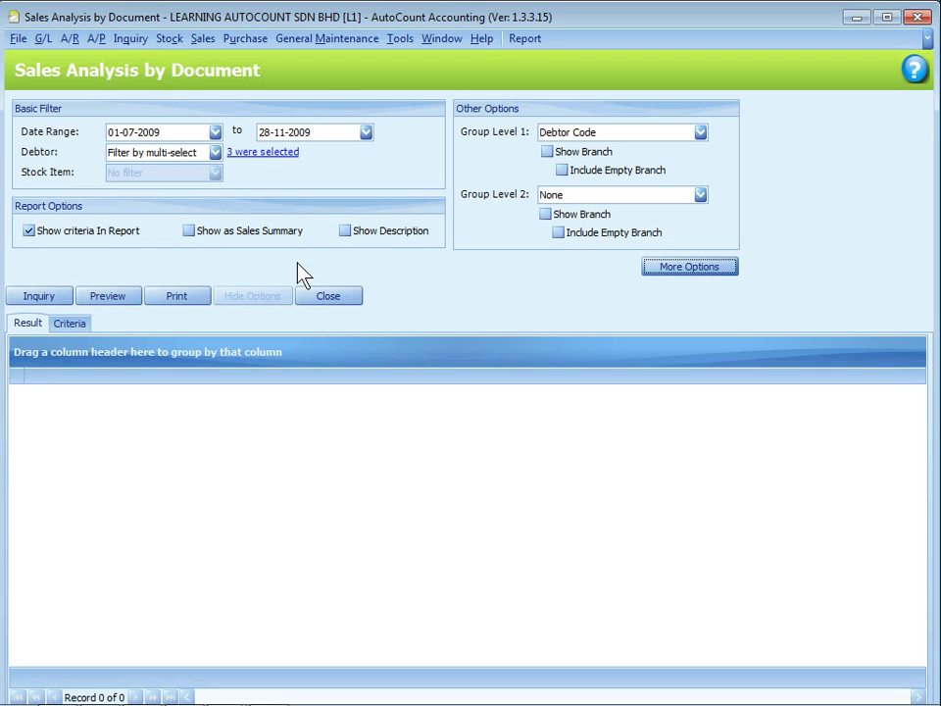
left_click(47, 303)
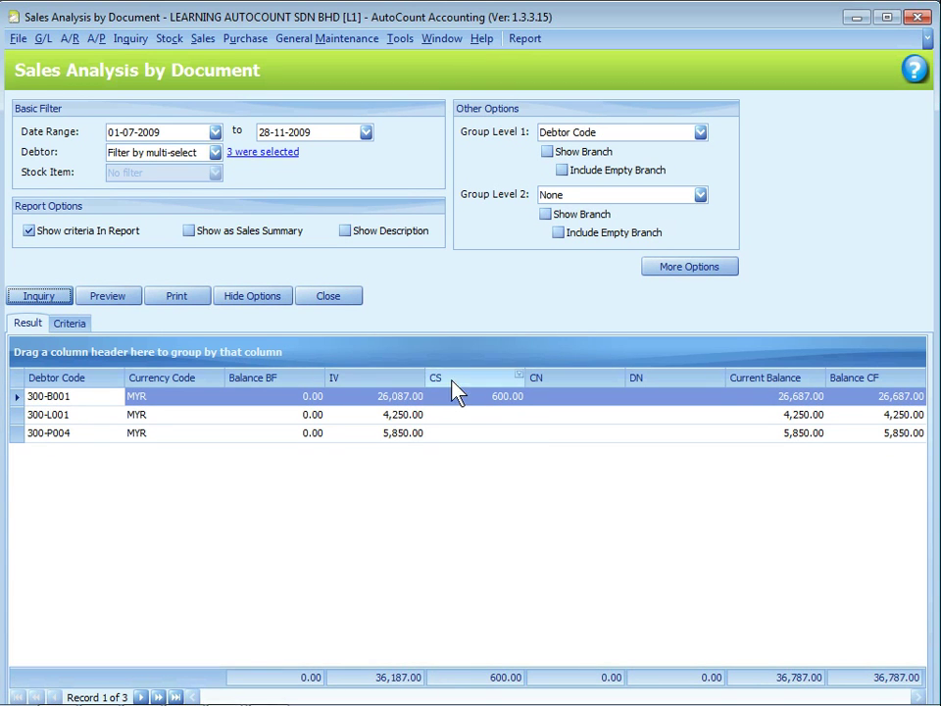
Step: Move the CN column ahead of CS in the results grid and remove the Currency Code column
right_click(600, 381)
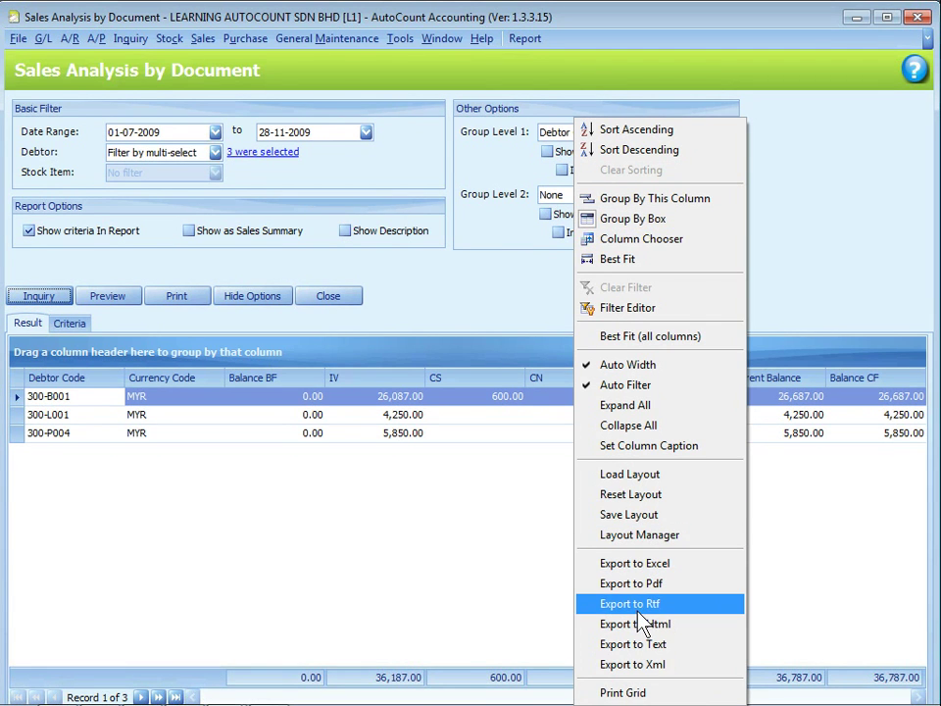
left_click(529, 456)
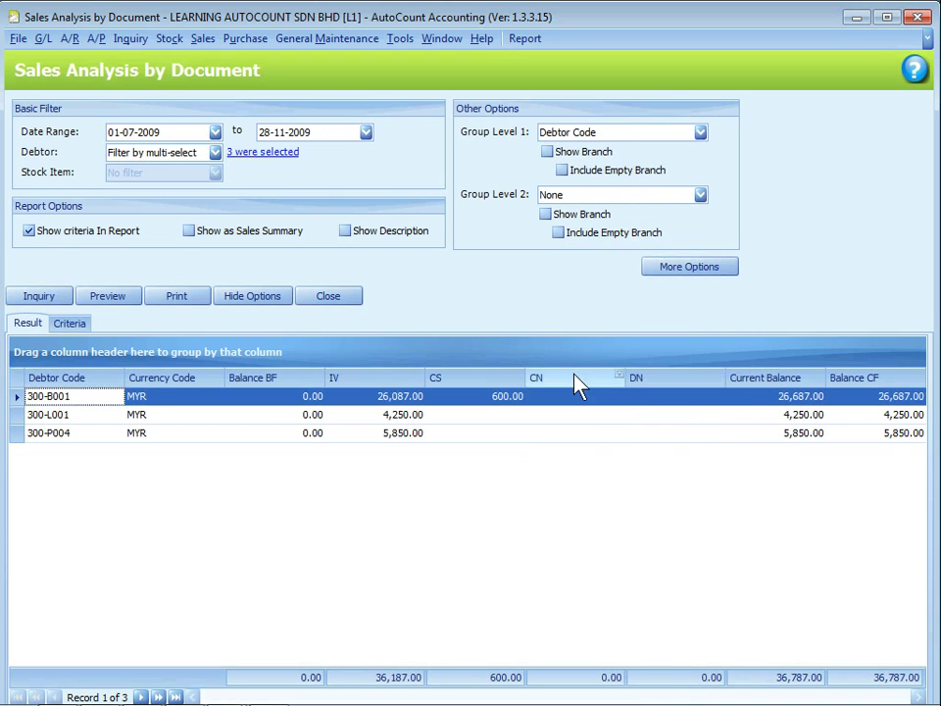
left_click_drag(574, 380, 464, 390)
left_click_drag(166, 377, 162, 487)
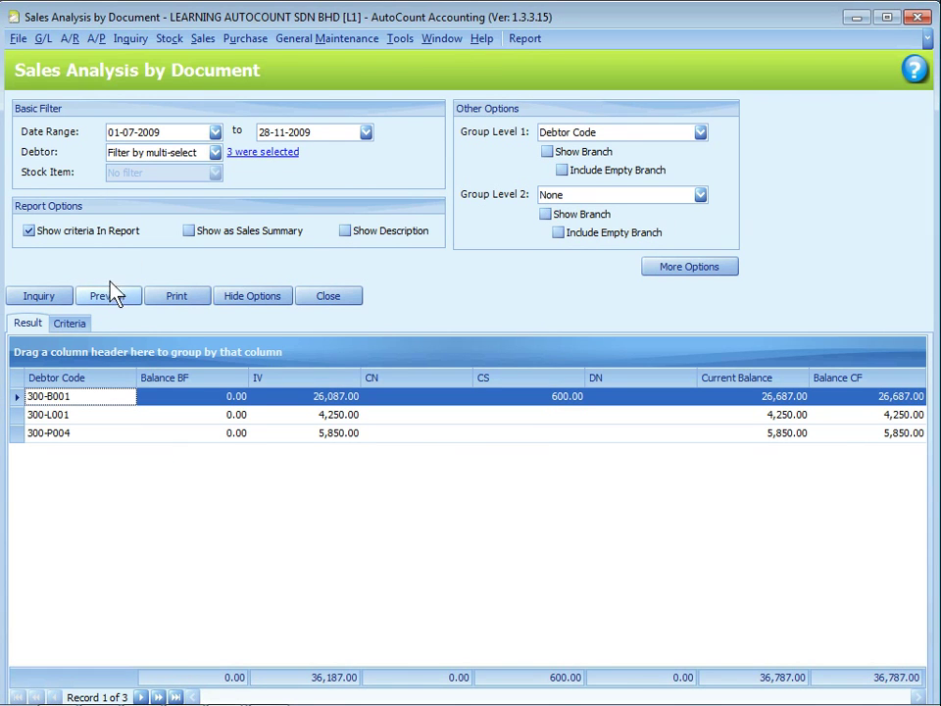
Step: Set the debtor filter to No filter and run the sales analysis inquiry for all debtors
left_click(257, 155)
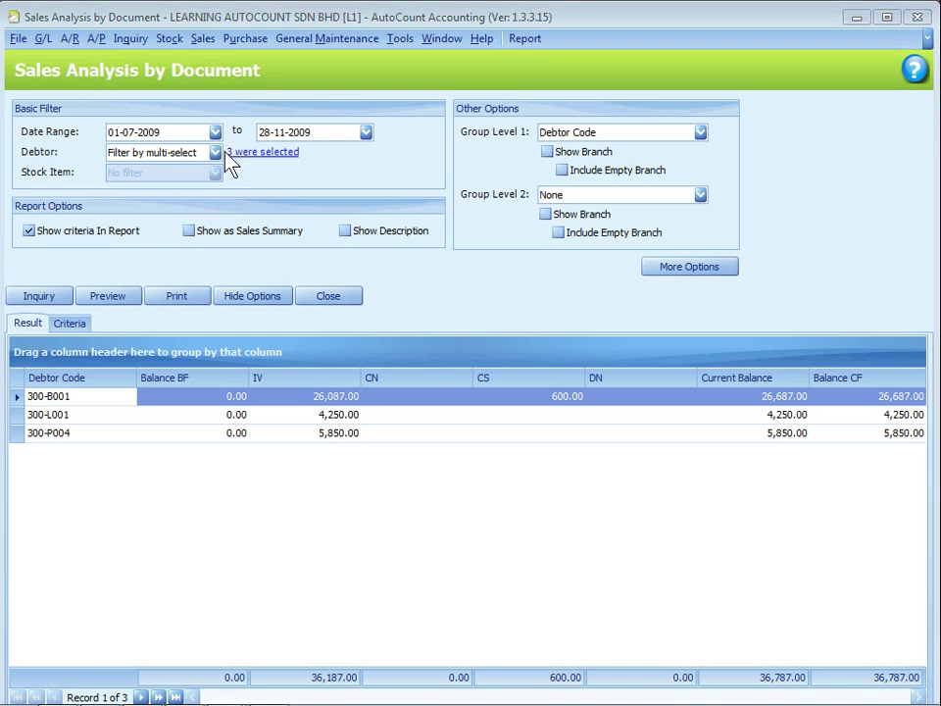
left_click(215, 153)
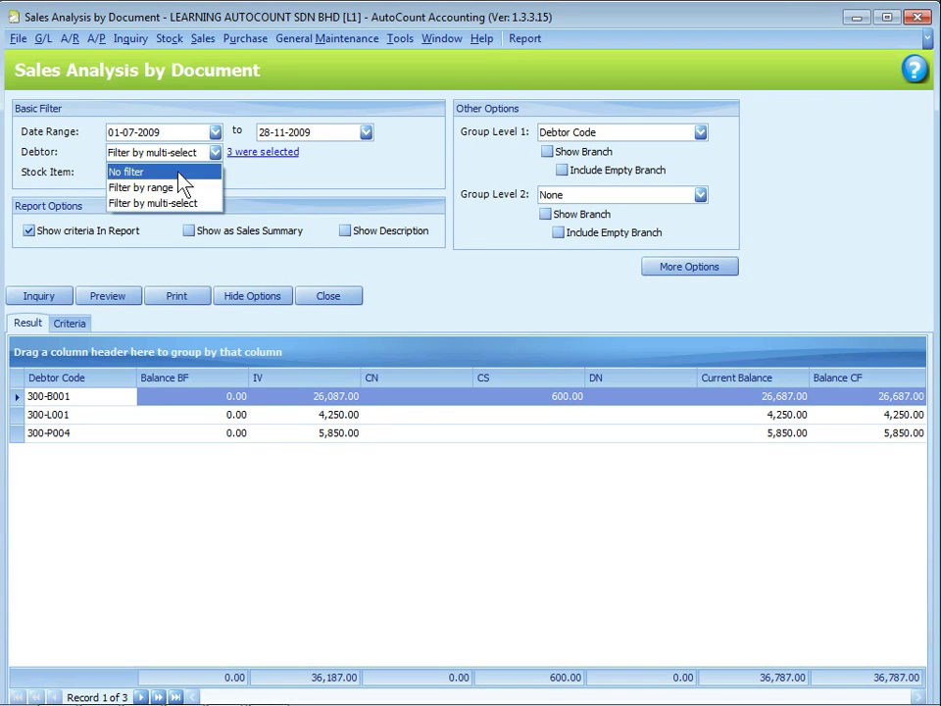
left_click(178, 172)
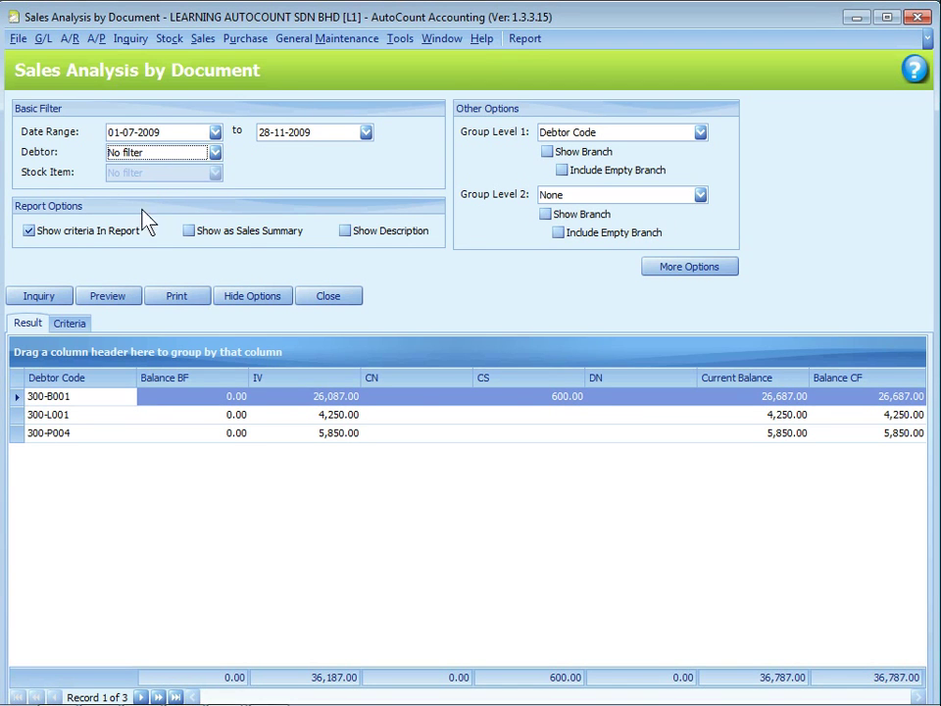
left_click(40, 296)
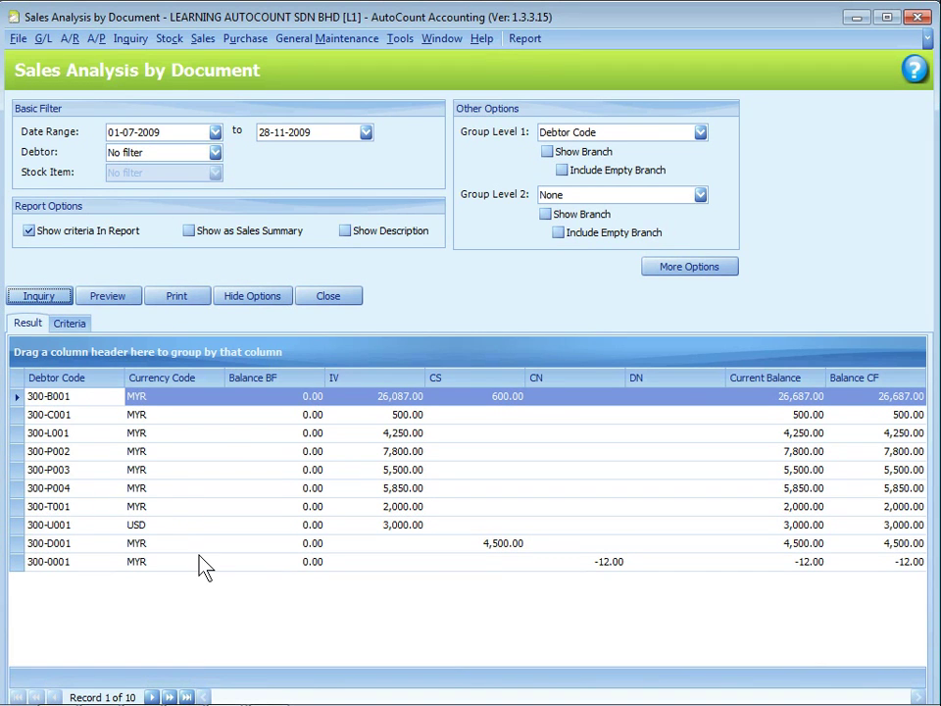
Step: Preview the results using the Sales Analysis By Document report format
left_click(106, 294)
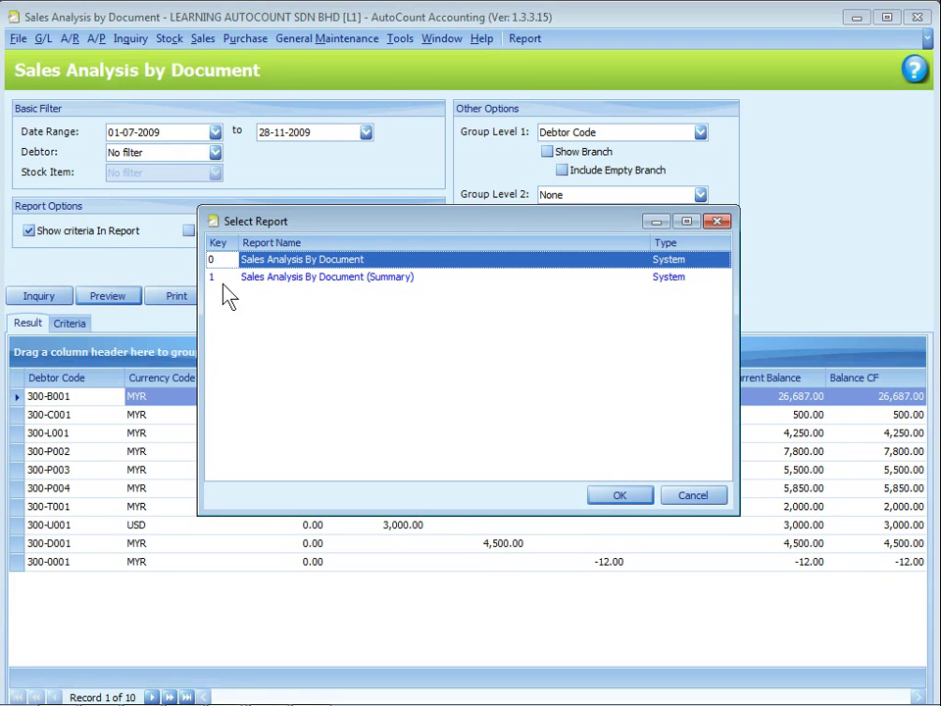
left_click(452, 261)
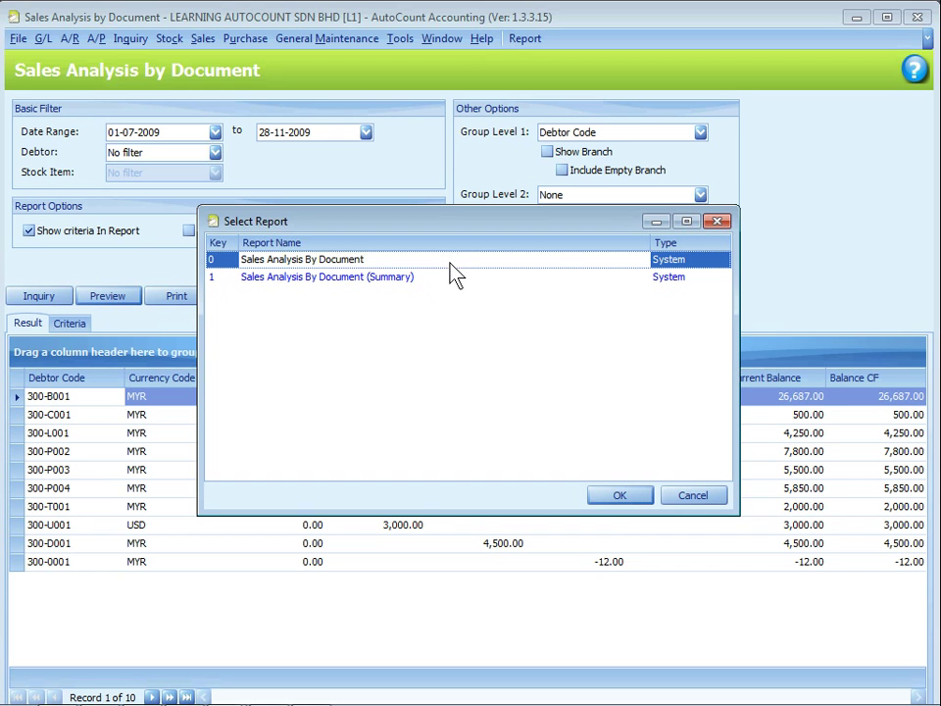
left_click(620, 498)
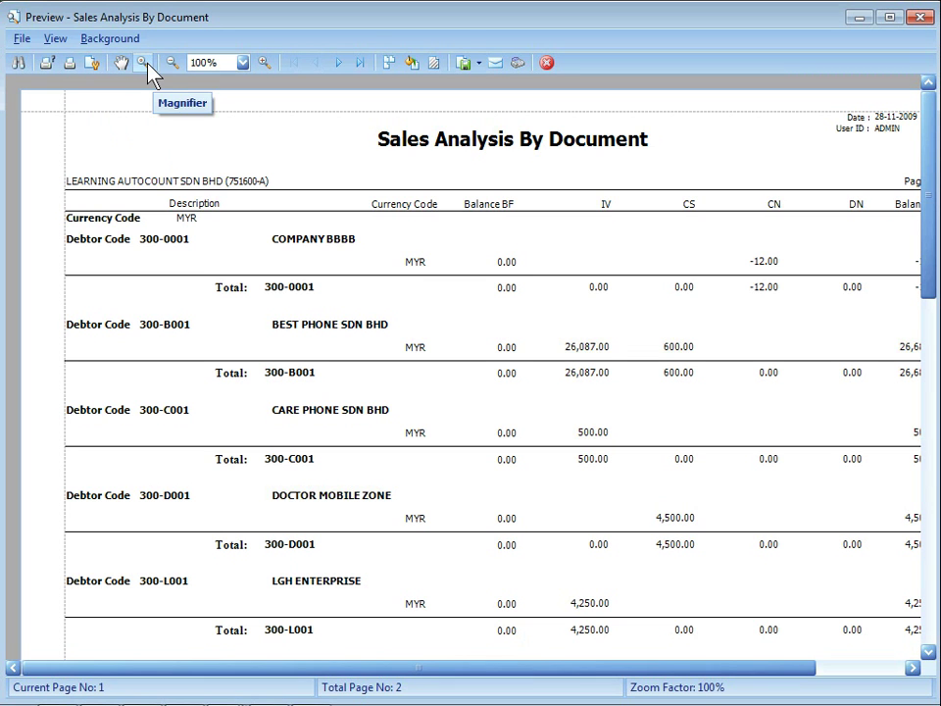
Step: Examine the report preview's magnifier, zoom levels, two-page and single-page layouts, and available export formats
left_click(144, 65)
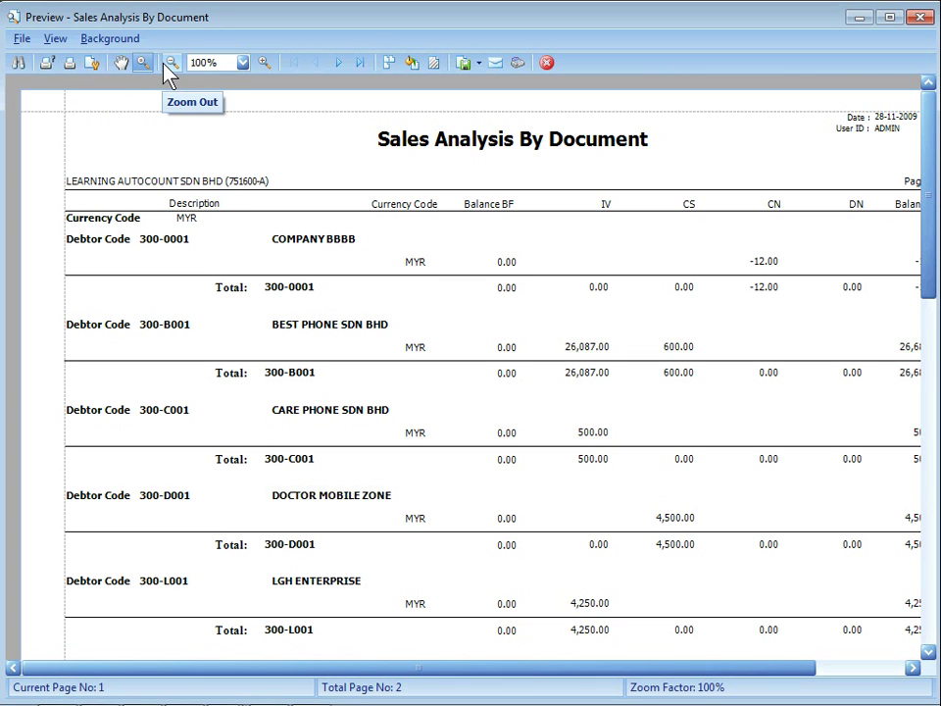
left_click(242, 62)
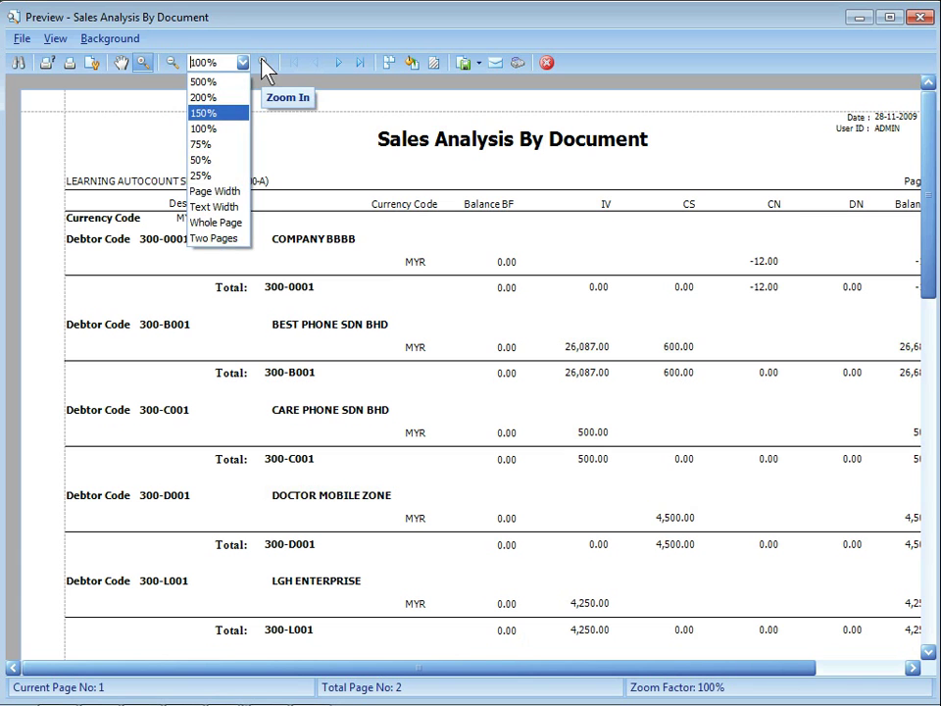
left_click(390, 71)
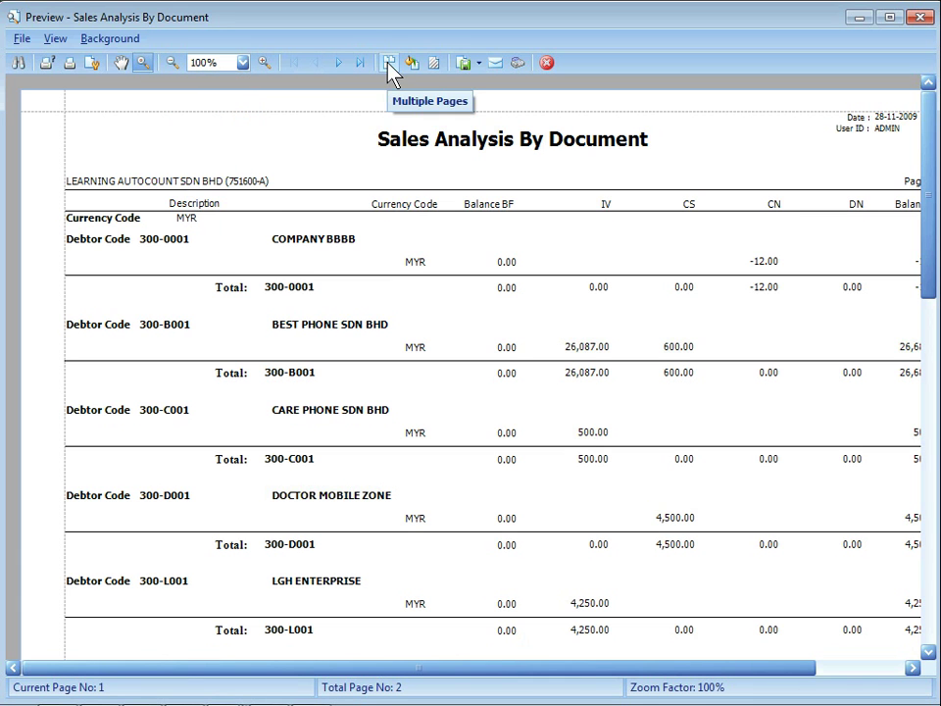
left_click(388, 64)
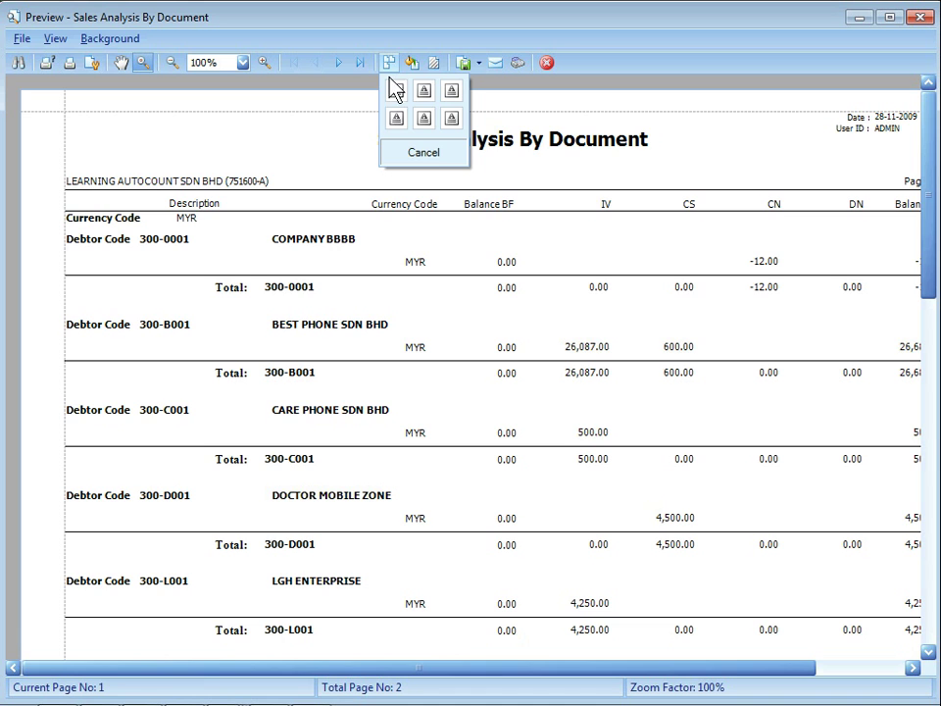
left_click(419, 96)
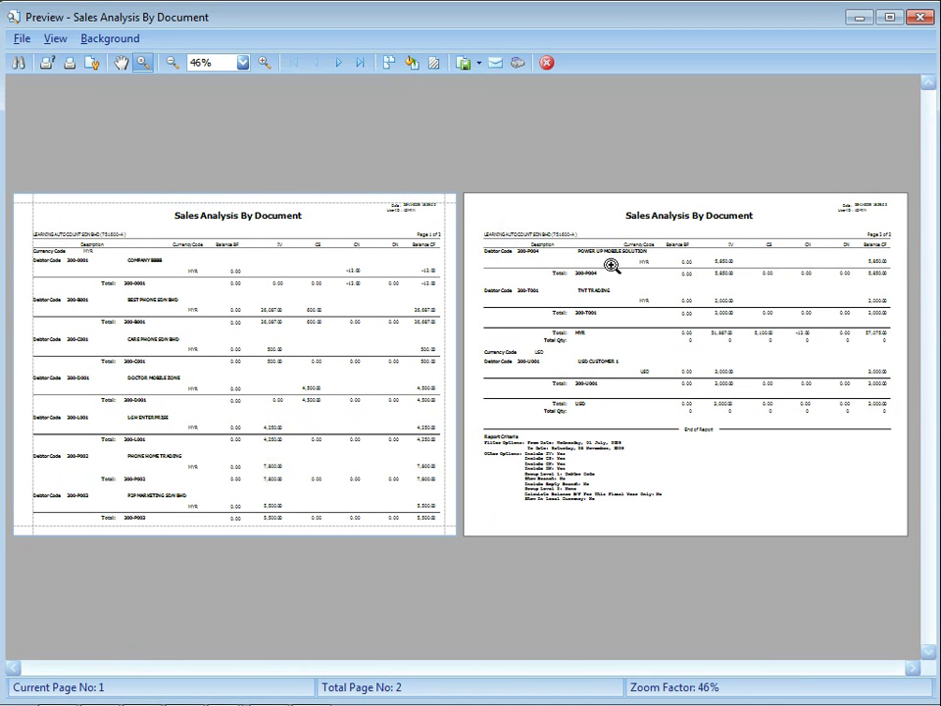
left_click(388, 63)
left_click(395, 95)
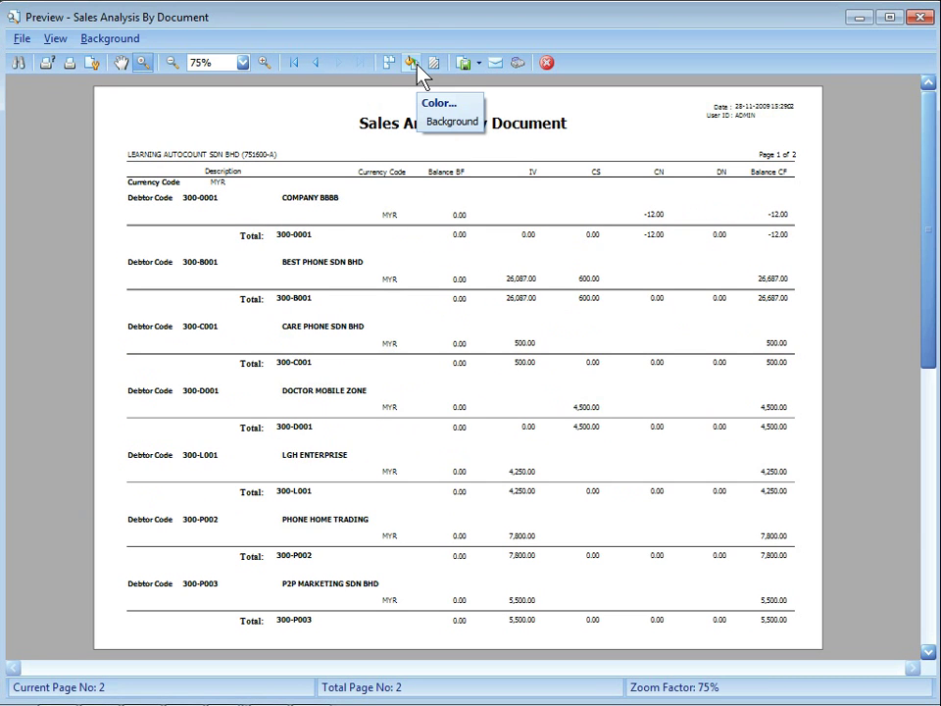
left_click(480, 63)
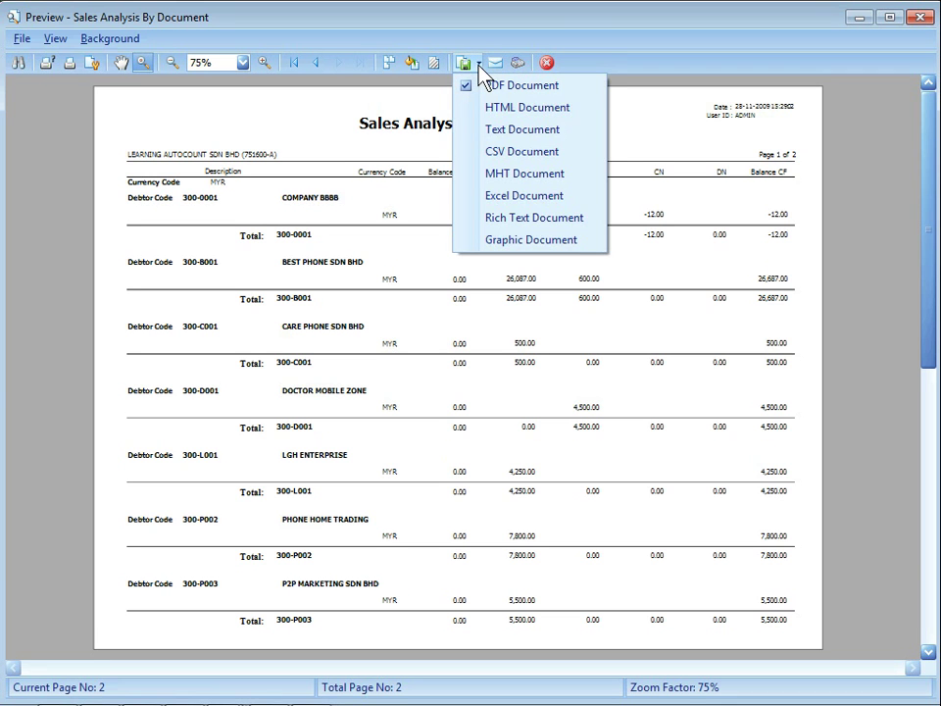
left_click(469, 155)
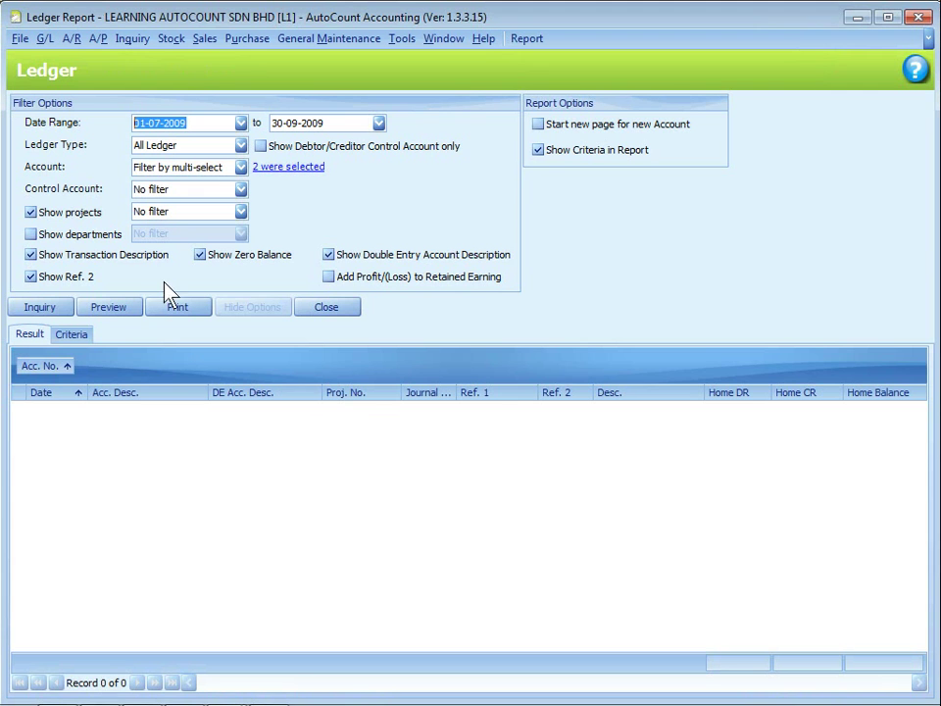
Step: Run the ledger inquiry, preview it in the Standard Ledger format, and drill into the 7,000.00 debit and credit amounts
left_click(22, 310)
left_click(108, 312)
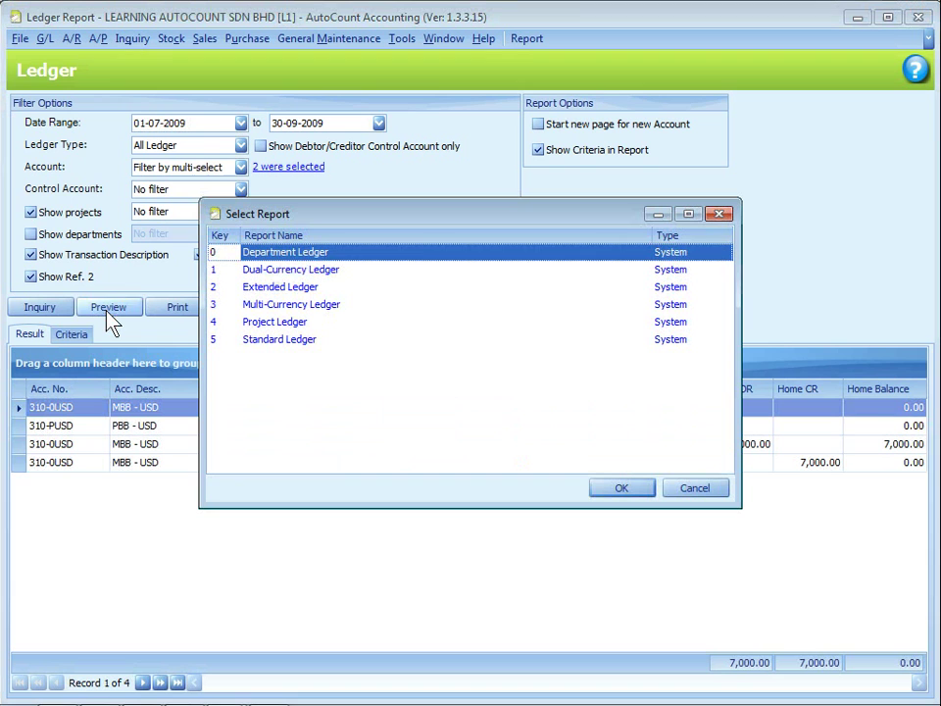
left_click(250, 340)
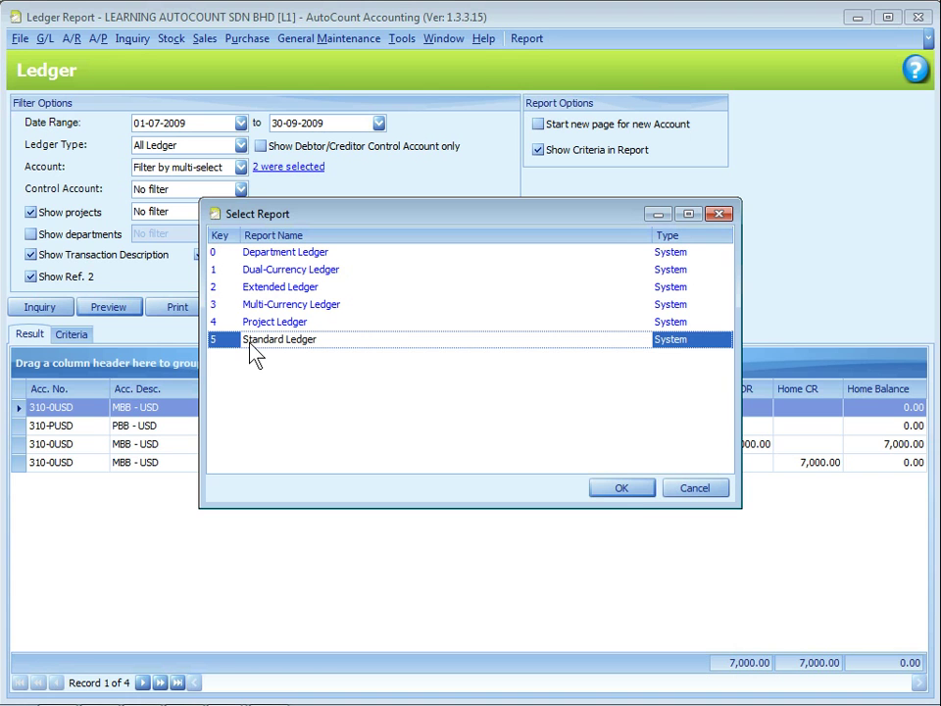
left_click(627, 488)
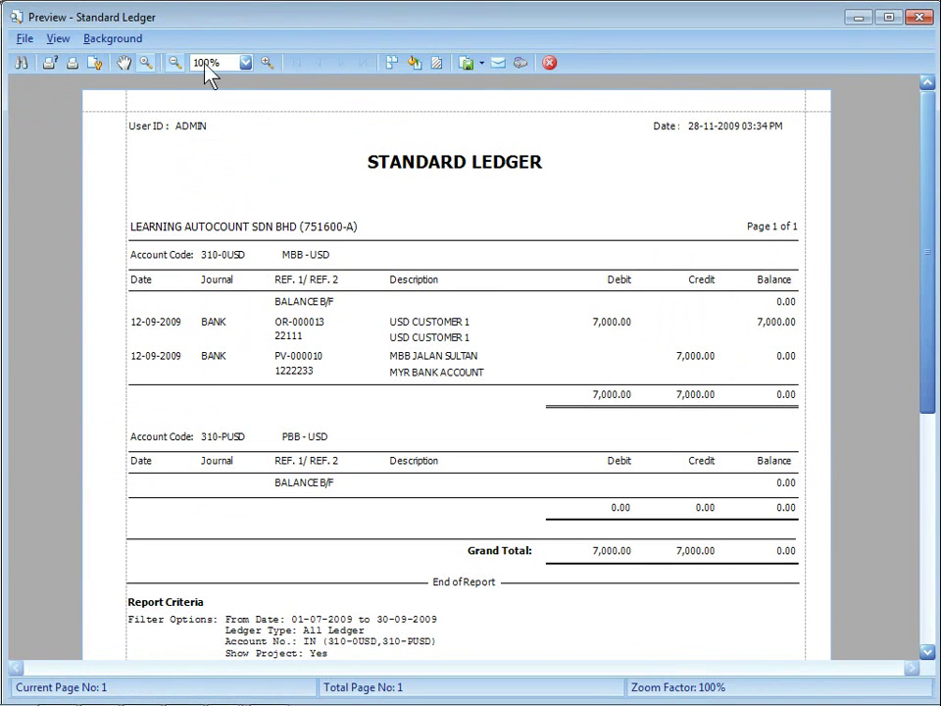
left_click(610, 328)
double_click(694, 359)
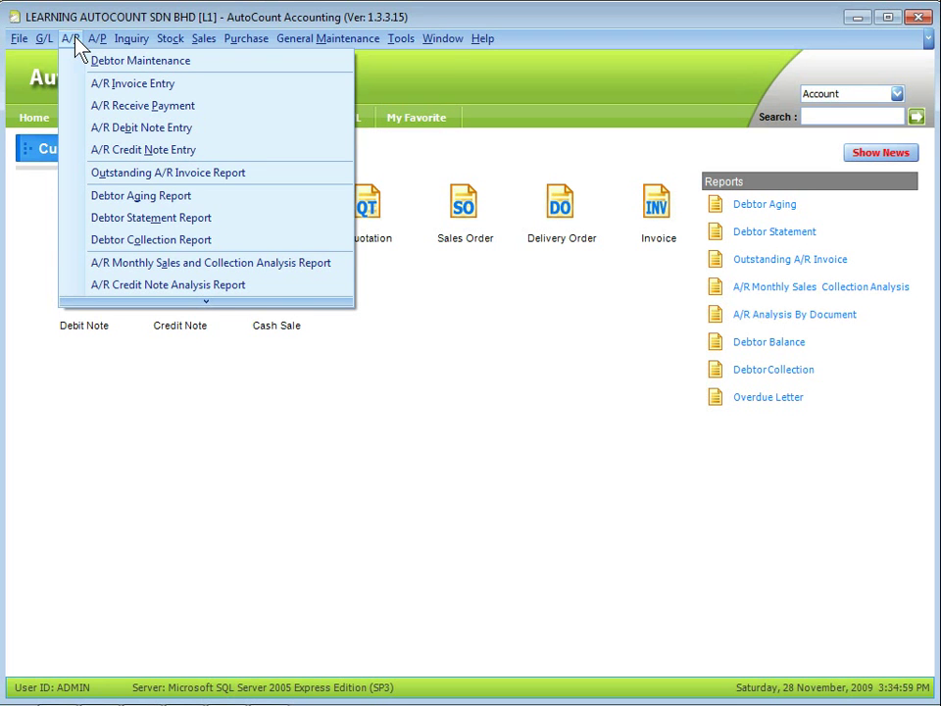
Step: Open the Debtor Statement Report and run its inquiry with the debtor filtered by multi-select to BEST PHONE SDN BHD
left_click(138, 218)
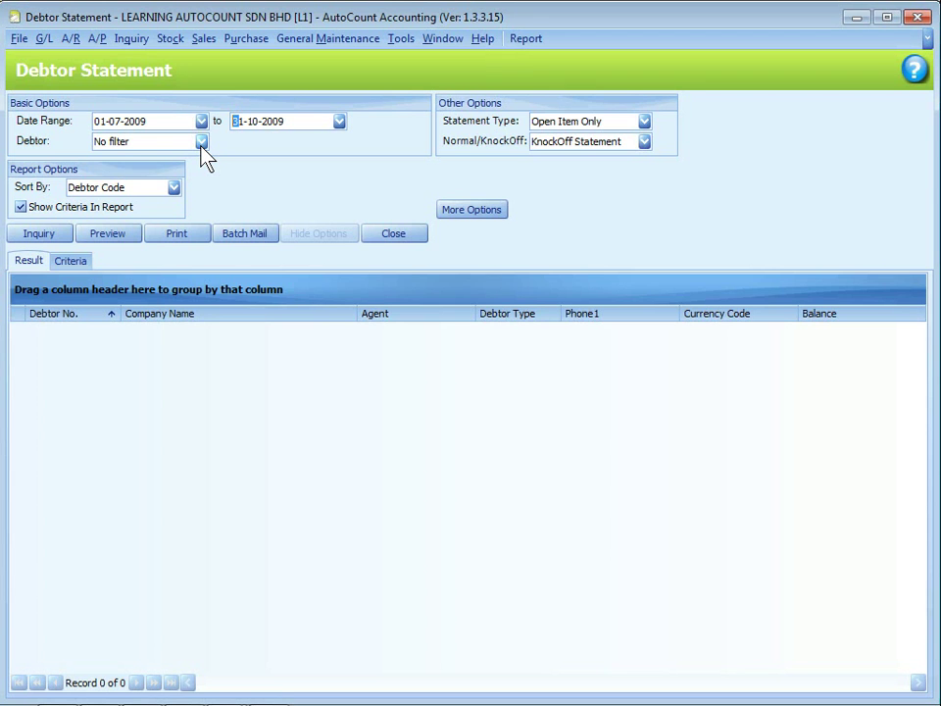
left_click(201, 143)
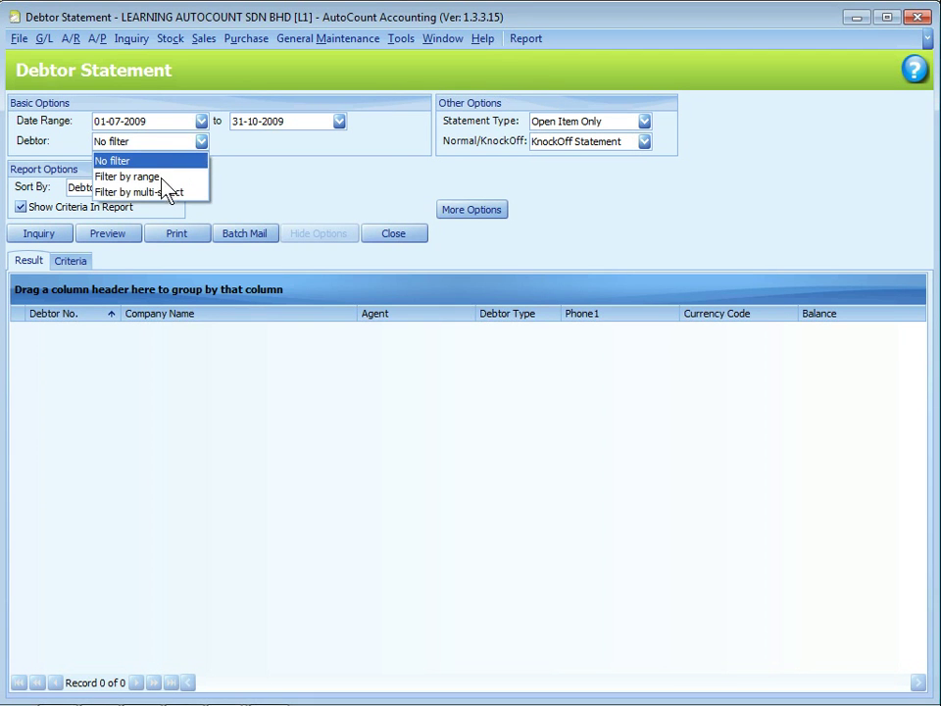
left_click(198, 193)
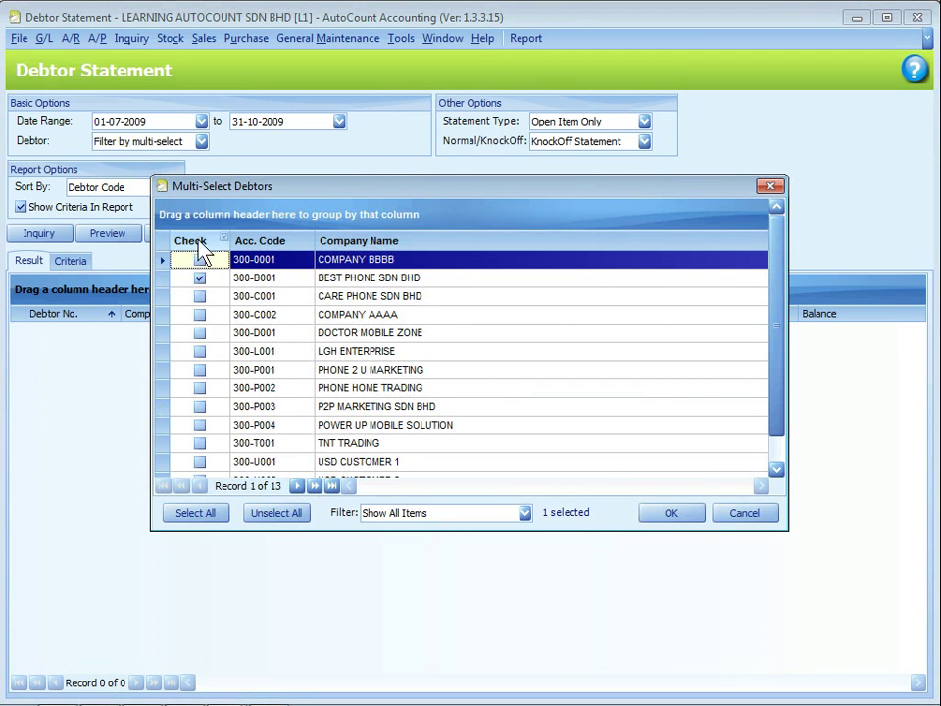
left_click(665, 514)
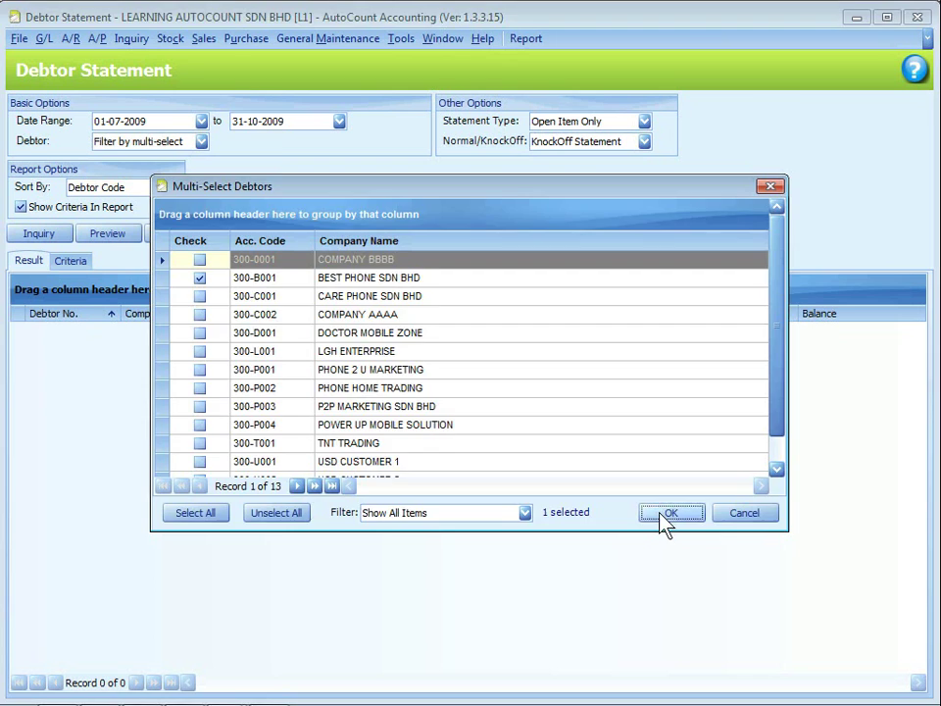
left_click(35, 233)
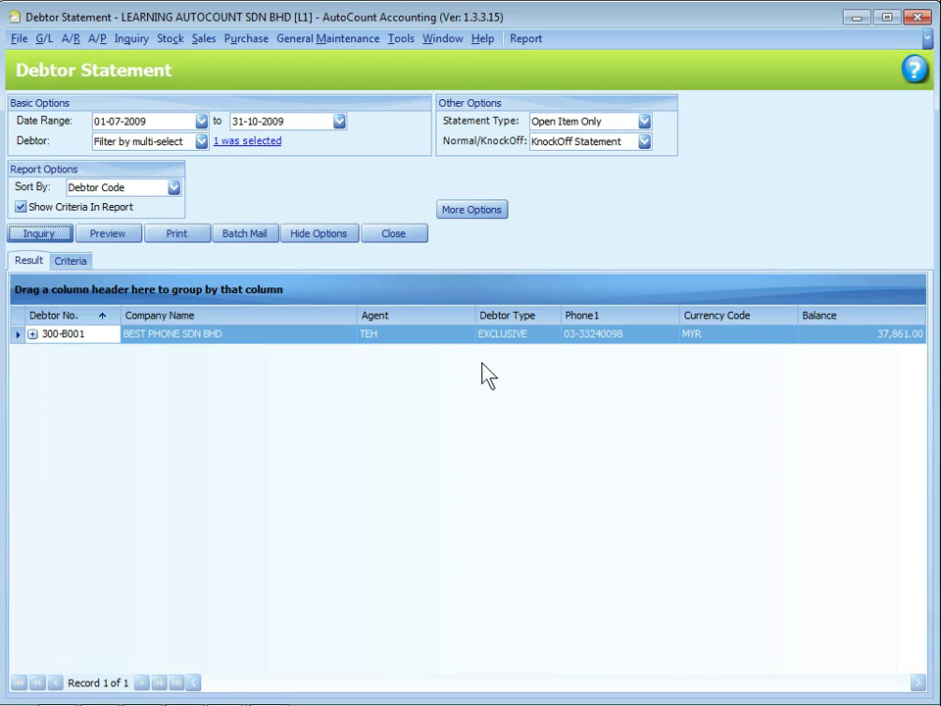
Step: Expand the BEST PHONE SDN BHD statement, examine the first invoice's knock-off details, and view the source entry of the first 3,009.00 invoice
left_click(32, 334)
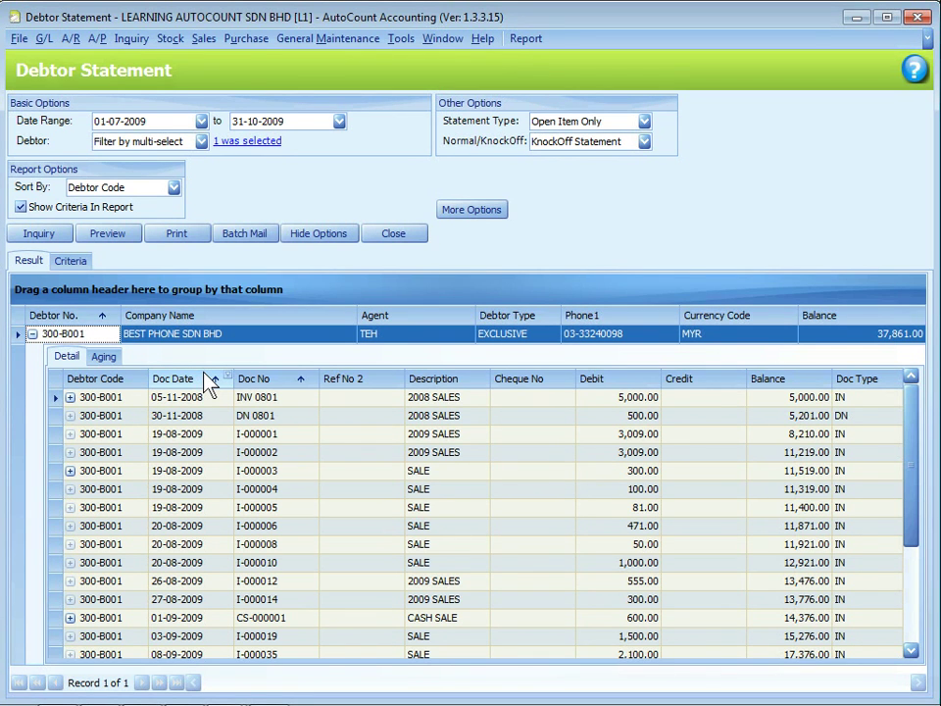
left_click(69, 398)
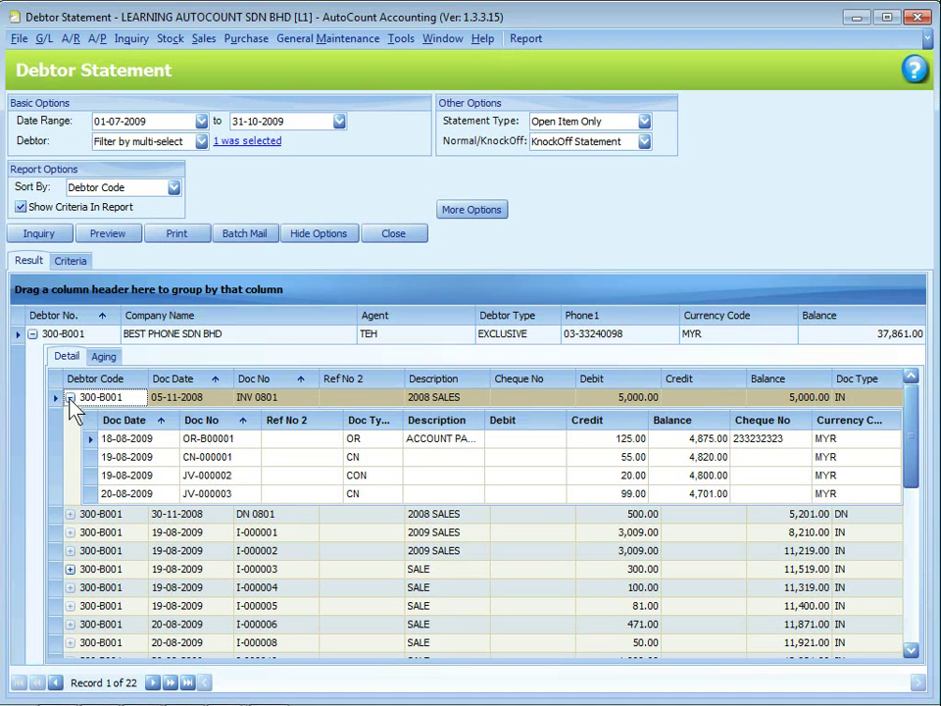
left_click(70, 398)
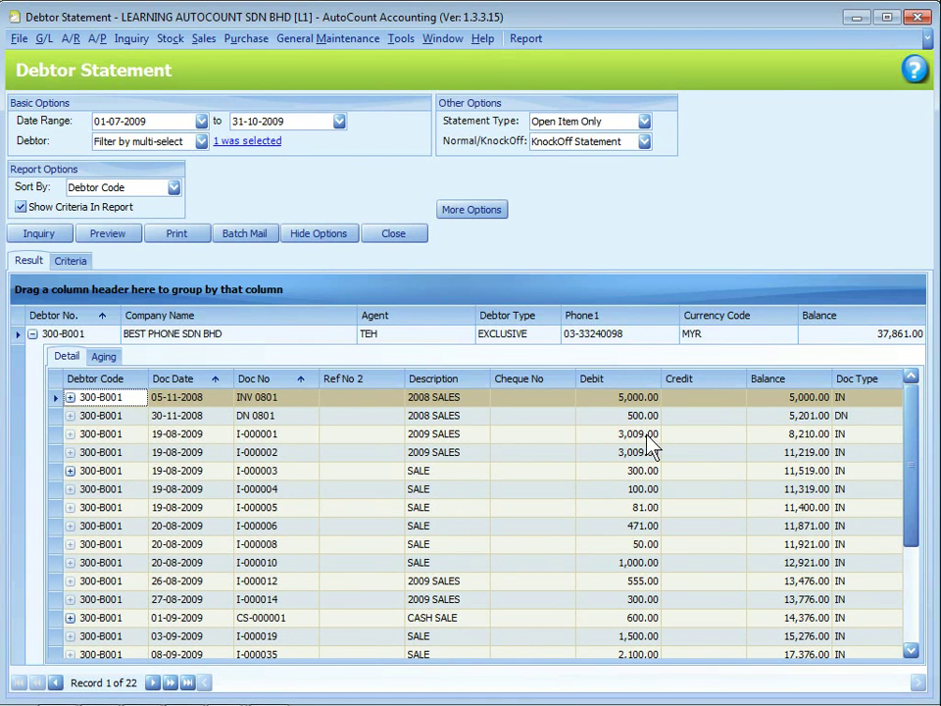
double_click(646, 437)
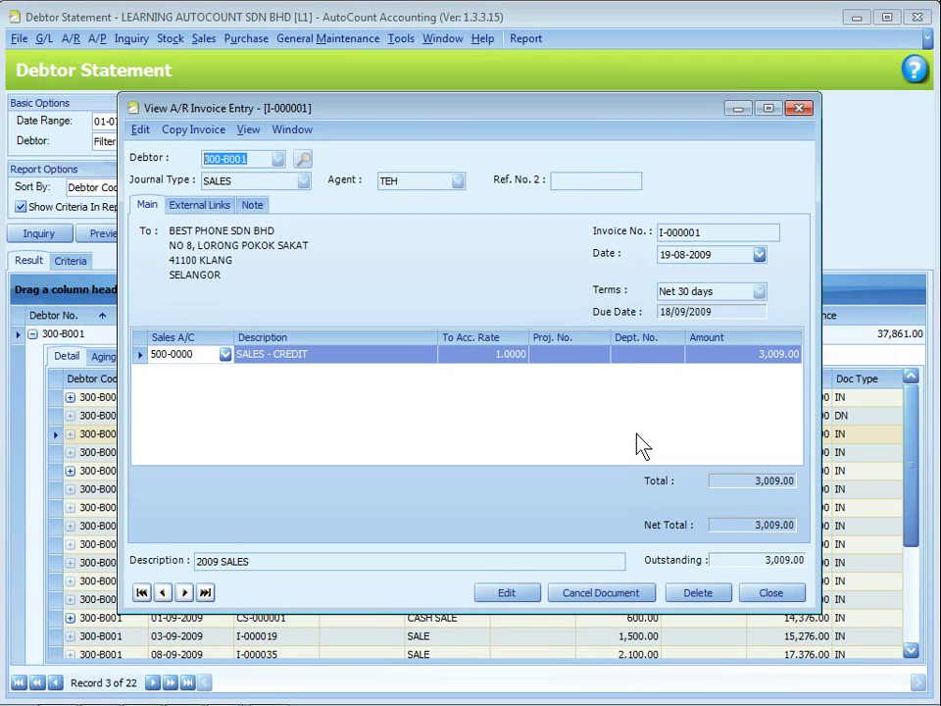
left_click(772, 594)
Step: Preview the debtor statement using the Debtor Statement - 6 Months report format
left_click(116, 233)
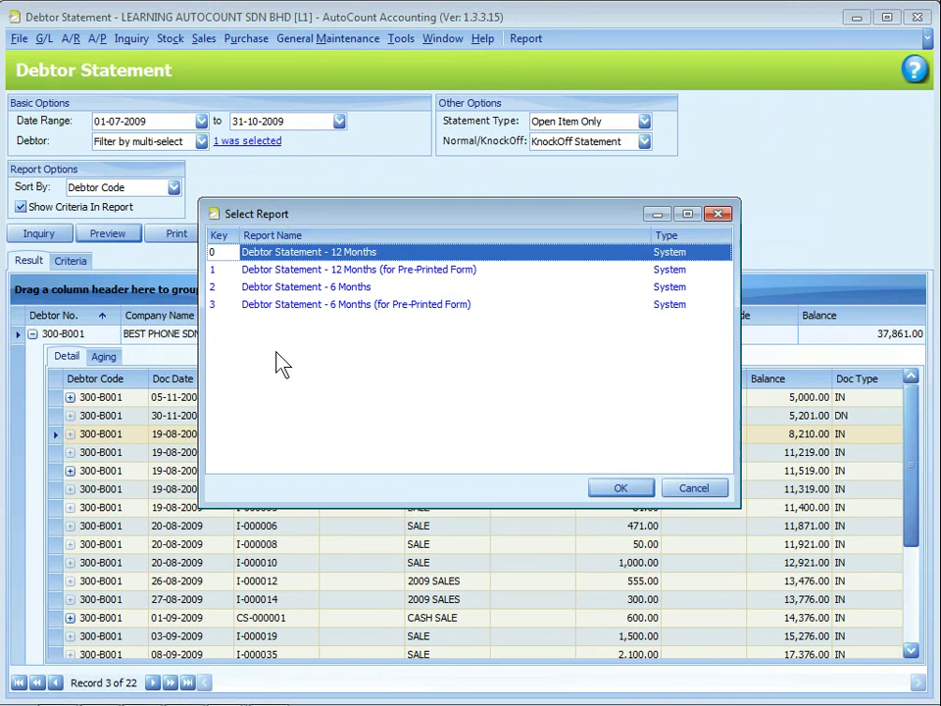
left_click(306, 288)
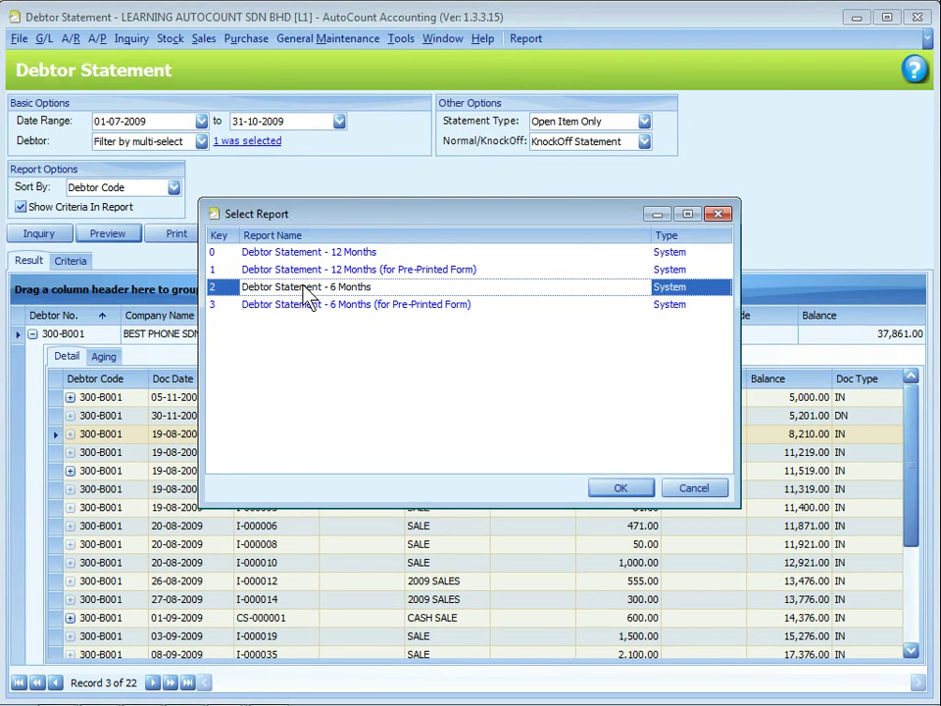
double_click(306, 291)
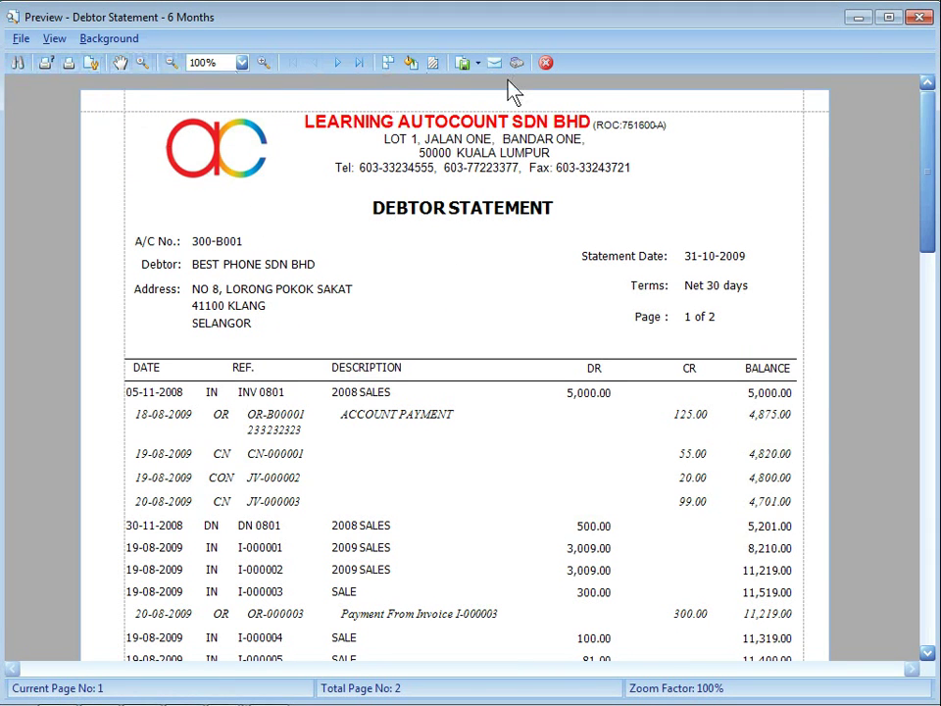
Step: Drill down from the 300.00 credit dated 20-08-2009 in the statement preview to its A/R Receive Payment entry
scroll(691, 428, "down", 3)
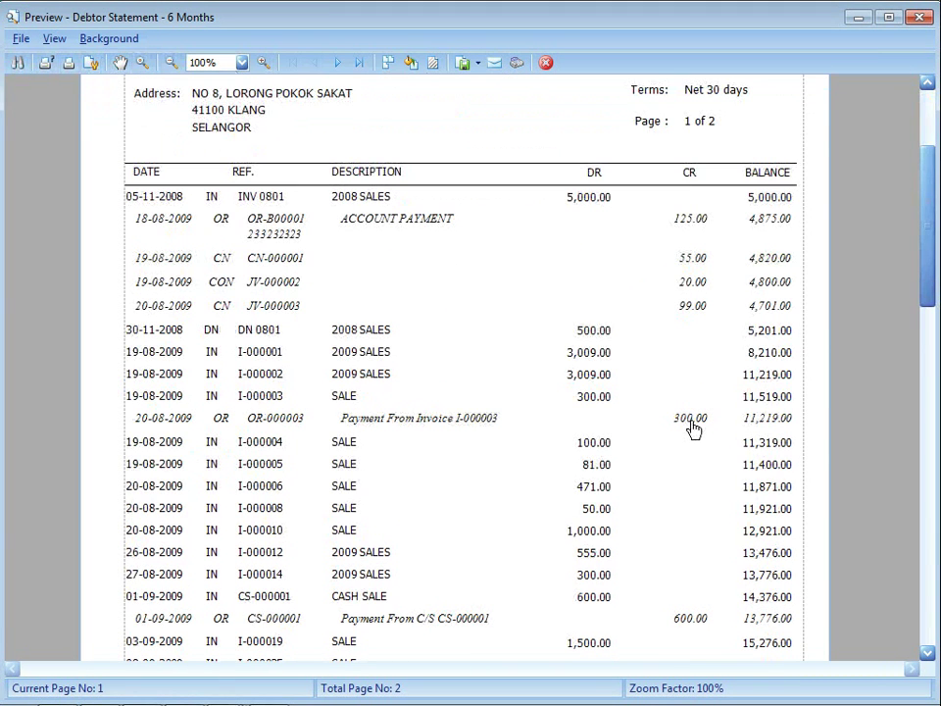
left_click(691, 424)
double_click(691, 428)
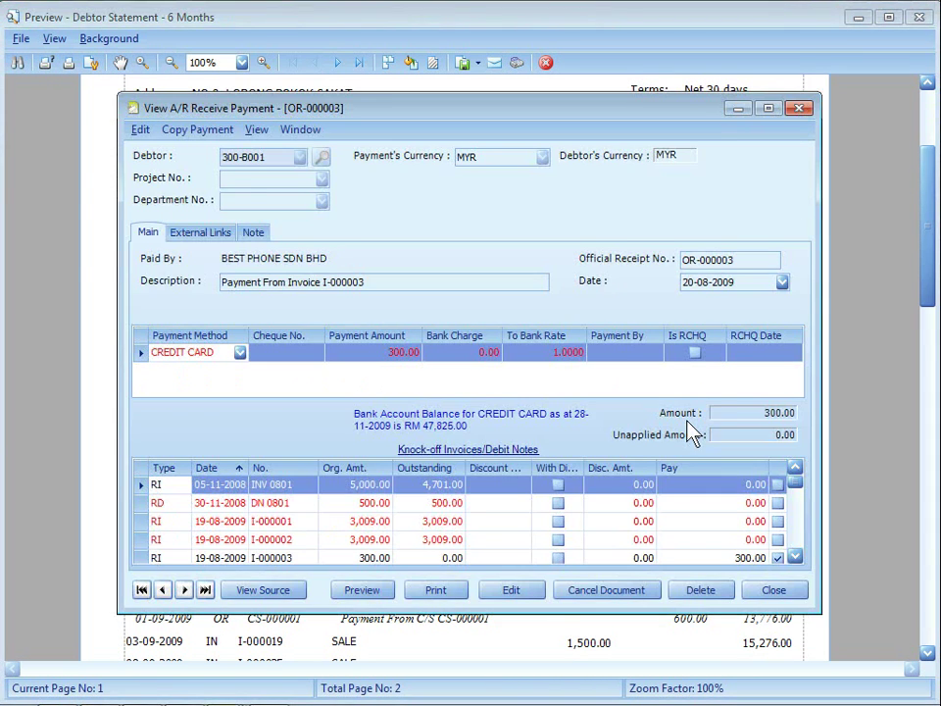